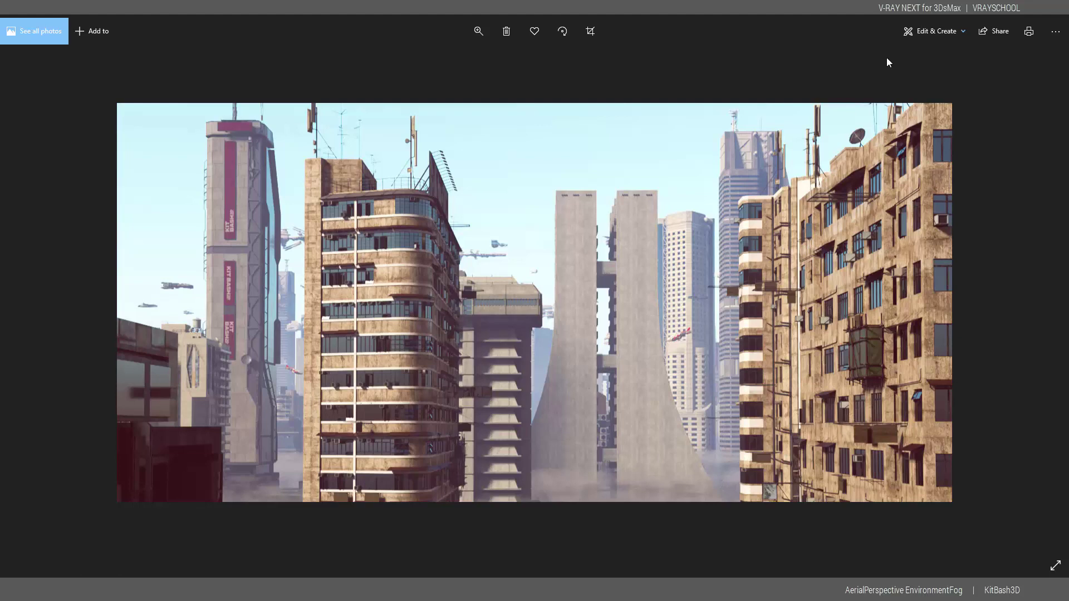
Switch to the KitBash3D website in the browser and open the free Mini Kit: Cyberpunk page from the kits collection.
click(1012, 13)
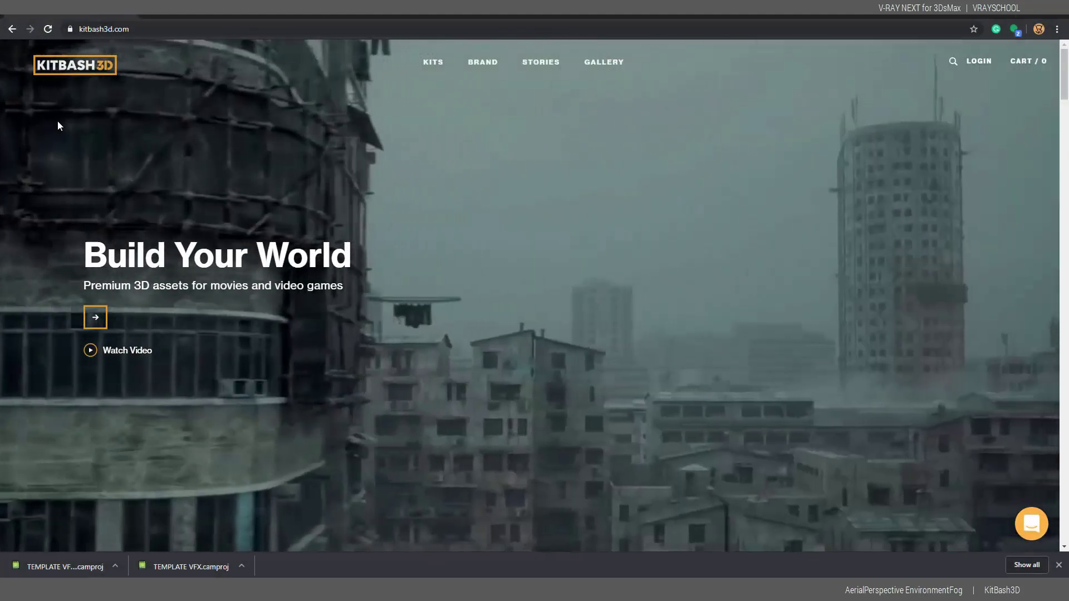
scroll(1047, 147, down, 10)
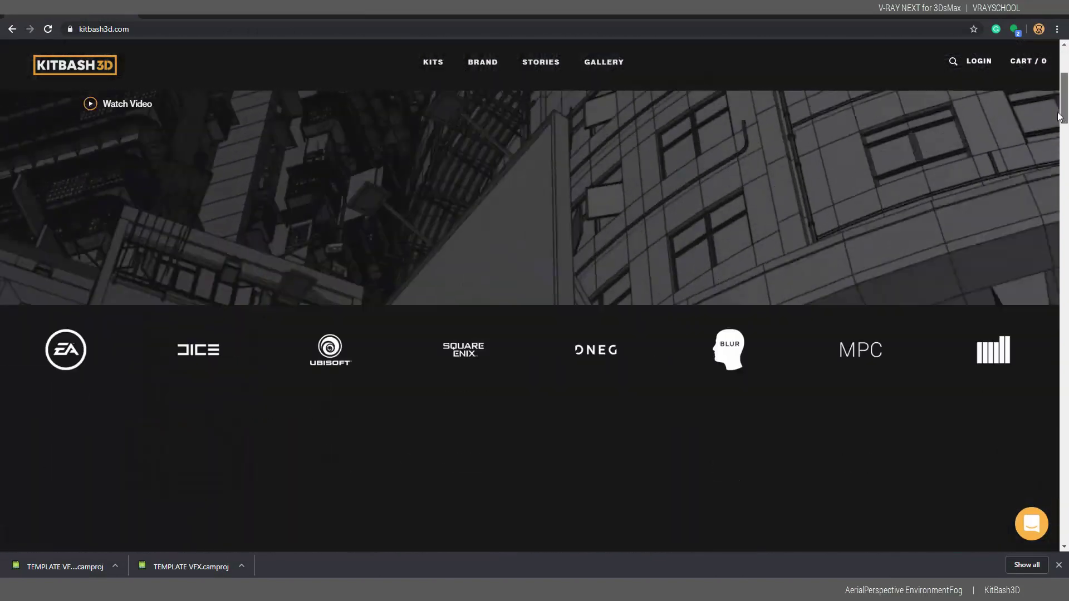
scroll(1047, 144, down, 15)
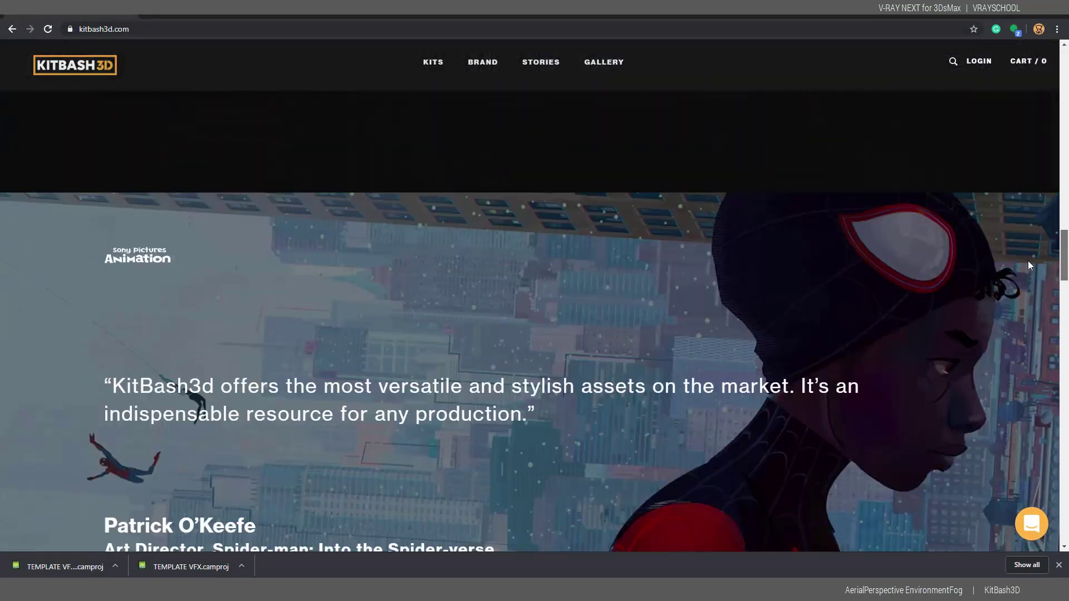
click(433, 62)
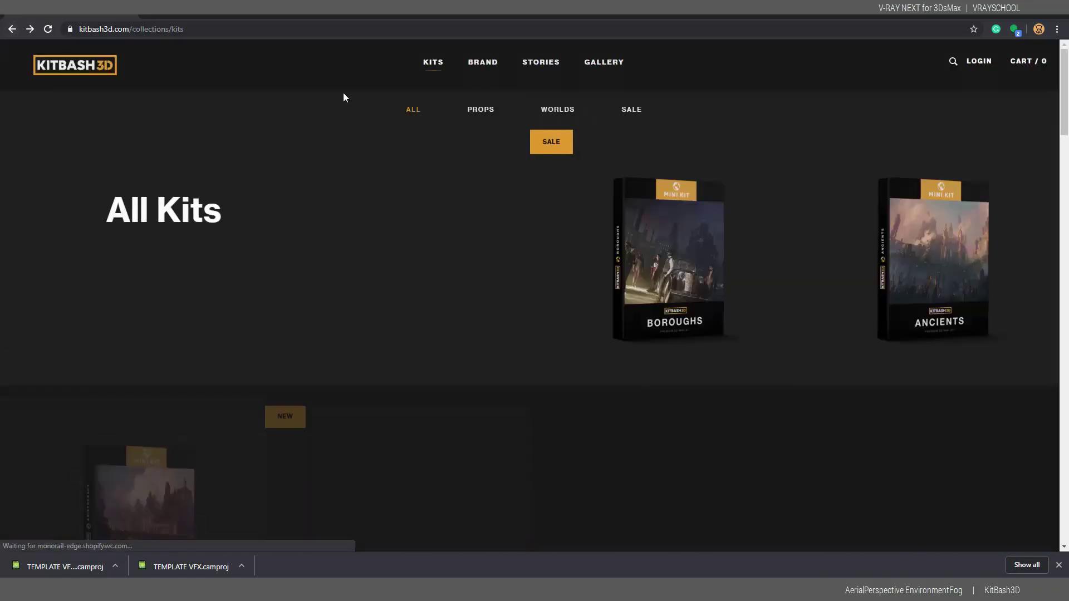
scroll(643, 269, down, 3)
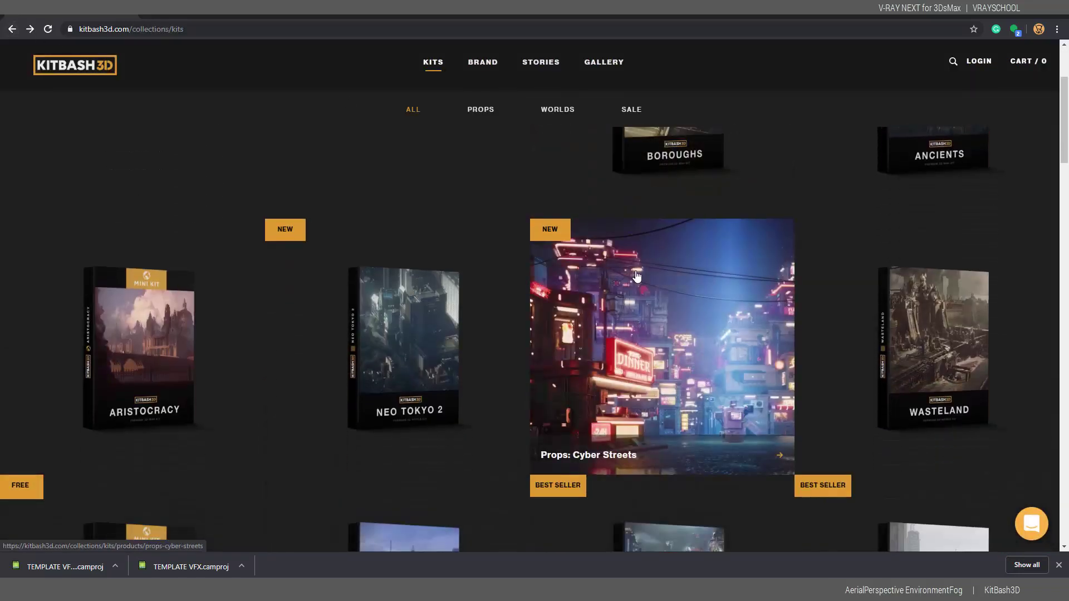
scroll(638, 277, down, 4)
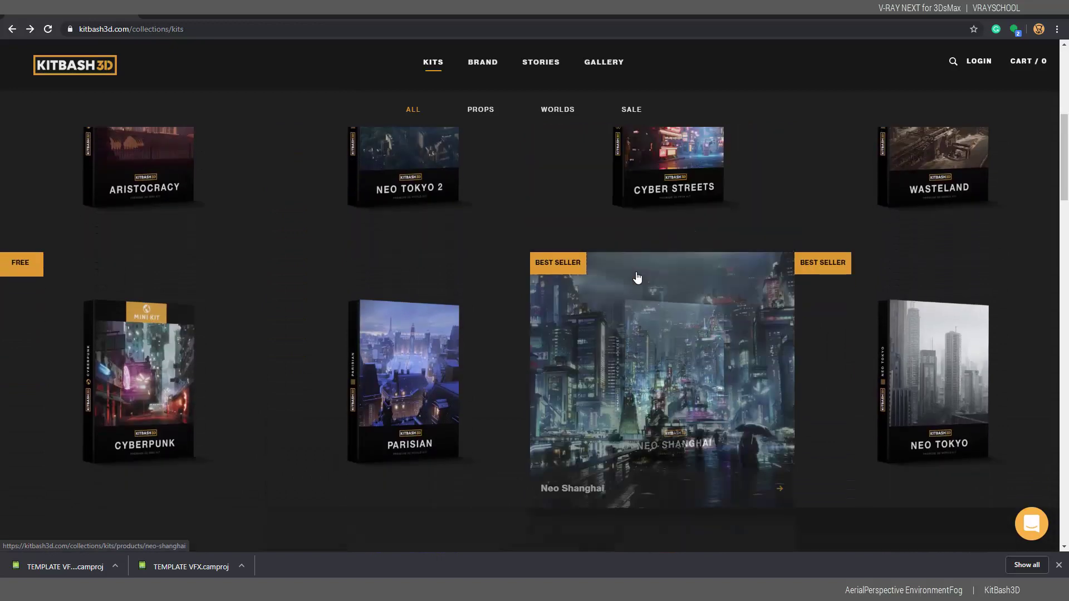
click(102, 357)
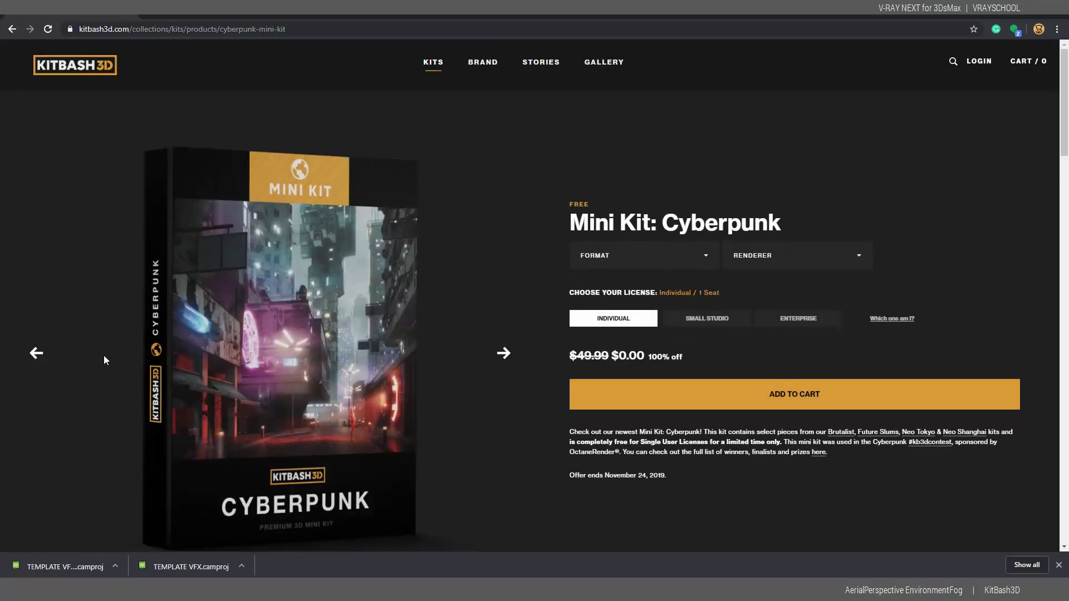
Examine the Cyberpunk mini kit's tech specs, including file formats, render engines, poly count, textures and shaders.
drag(646, 357, 465, 362)
click(472, 362)
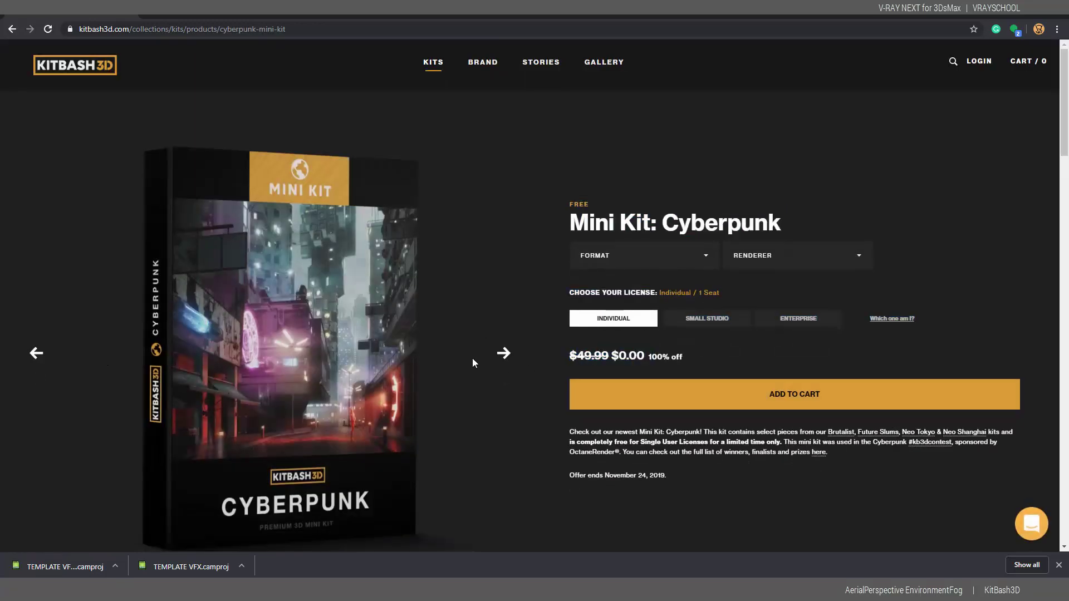
scroll(475, 351, down, 6)
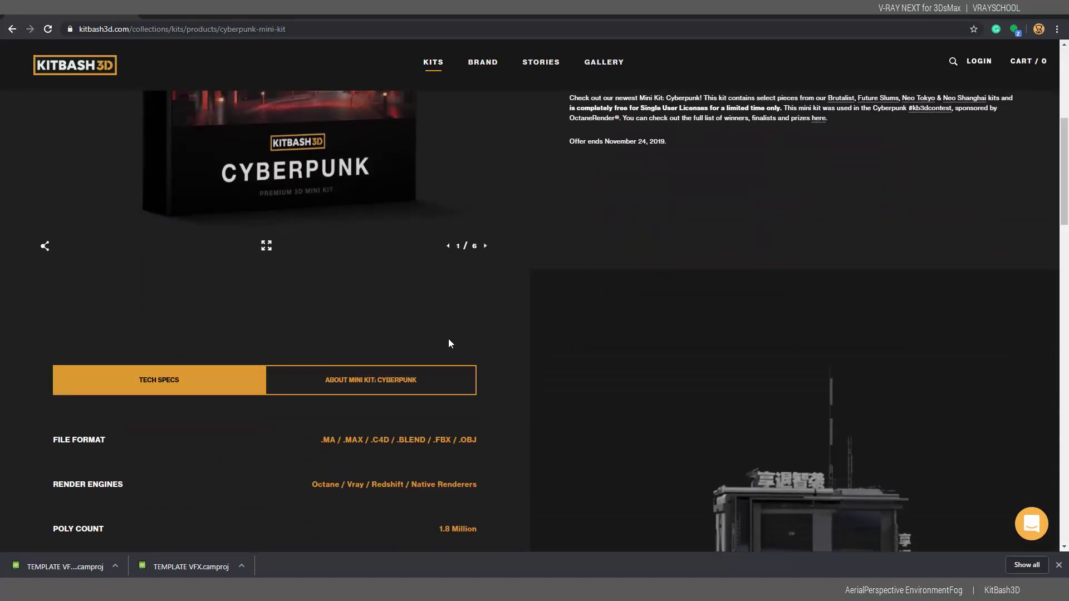
scroll(484, 303, down, 7)
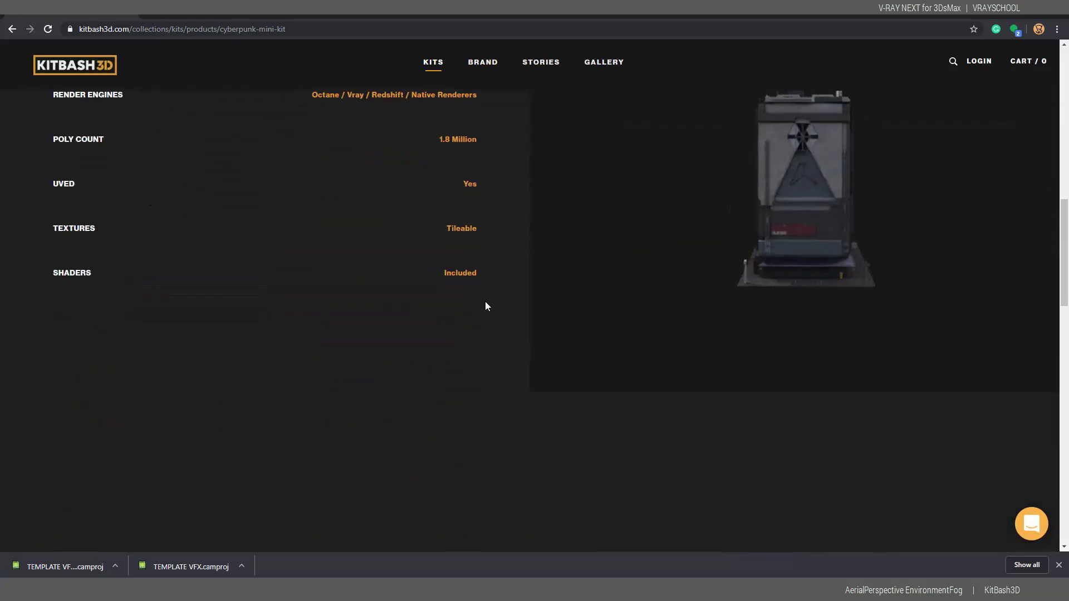
scroll(482, 311, up, 2)
scroll(481, 309, up, 9)
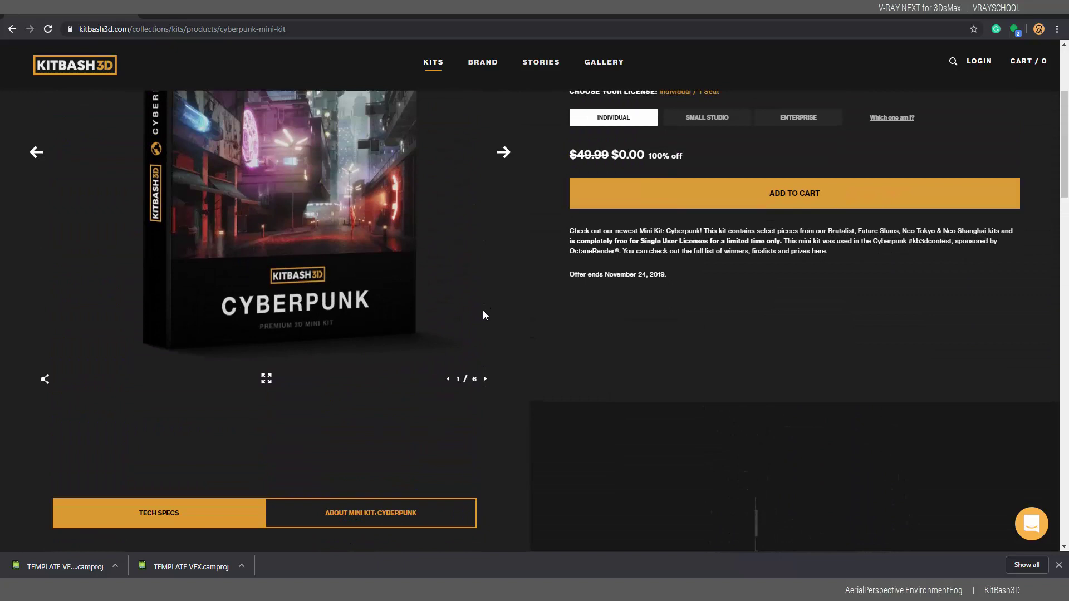
Browse through all six preview images of the Cyberpunk mini kit.
scroll(488, 389, down, 1)
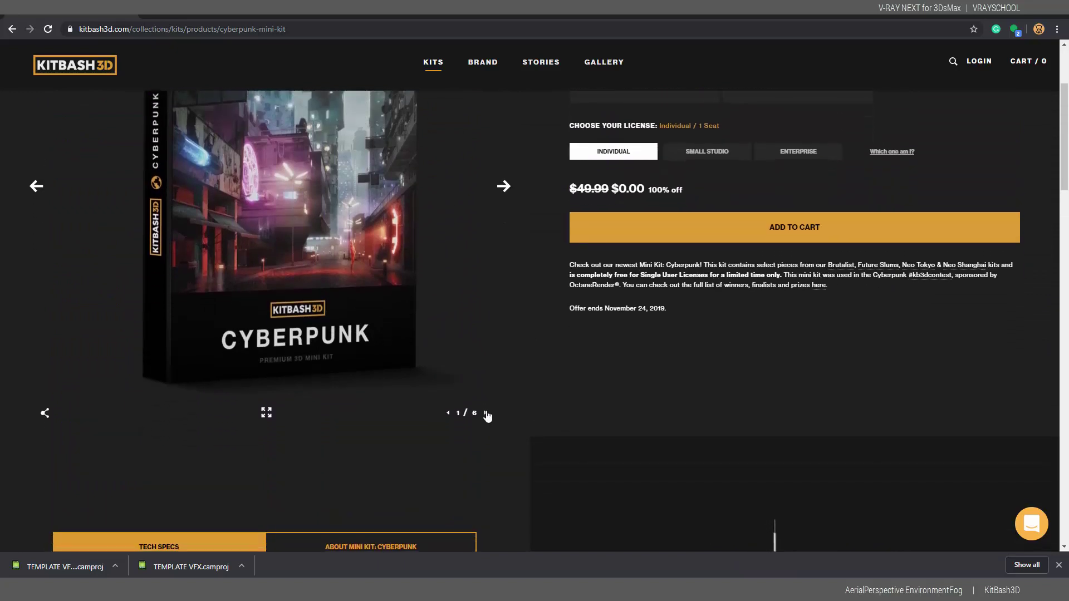
click(486, 413)
click(485, 414)
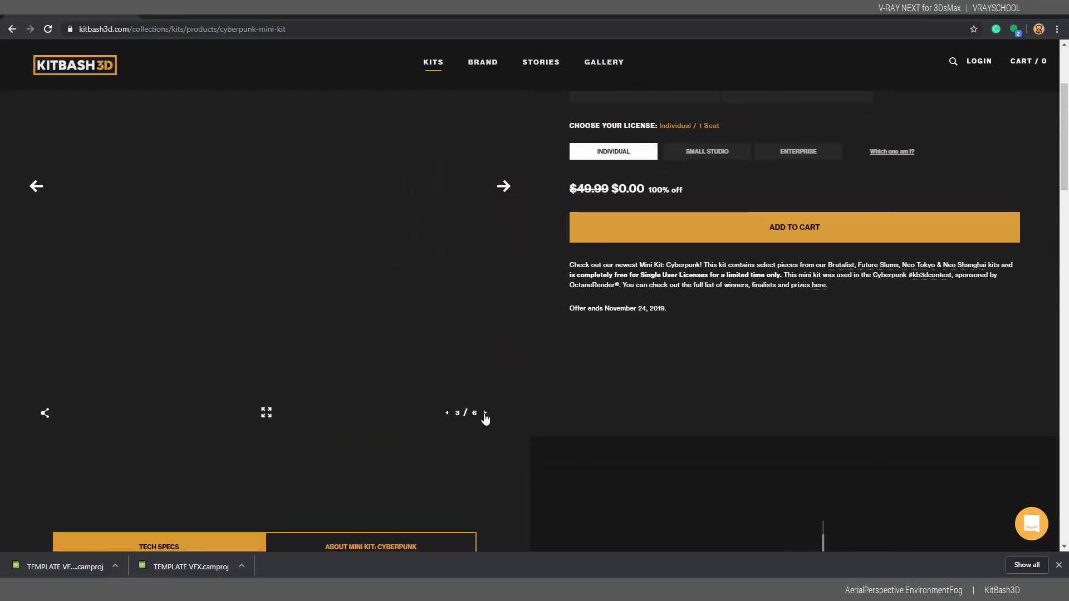
click(485, 414)
click(485, 413)
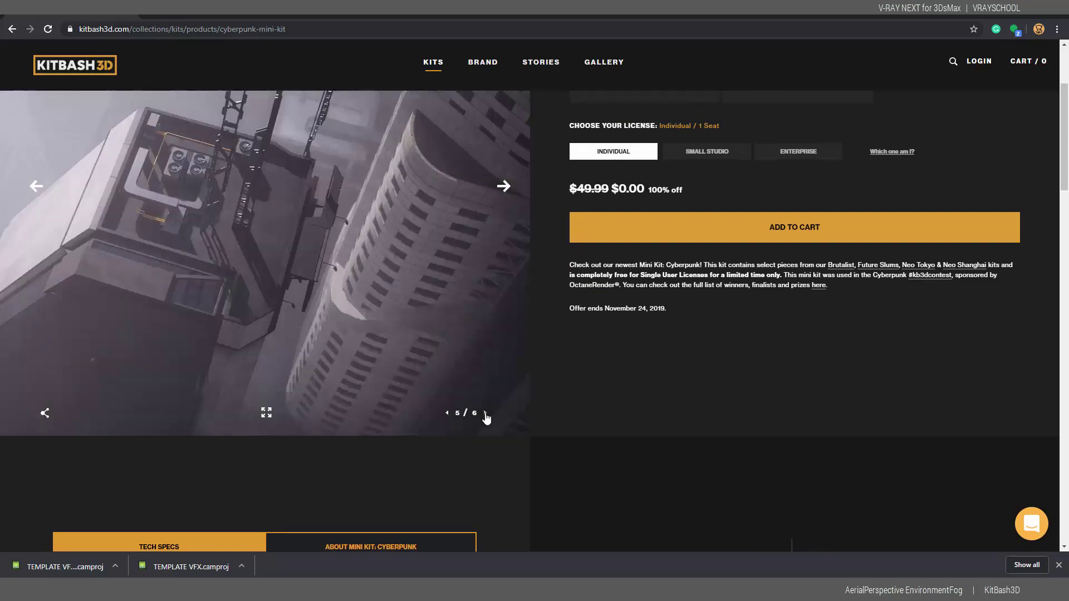
click(485, 414)
click(485, 414)
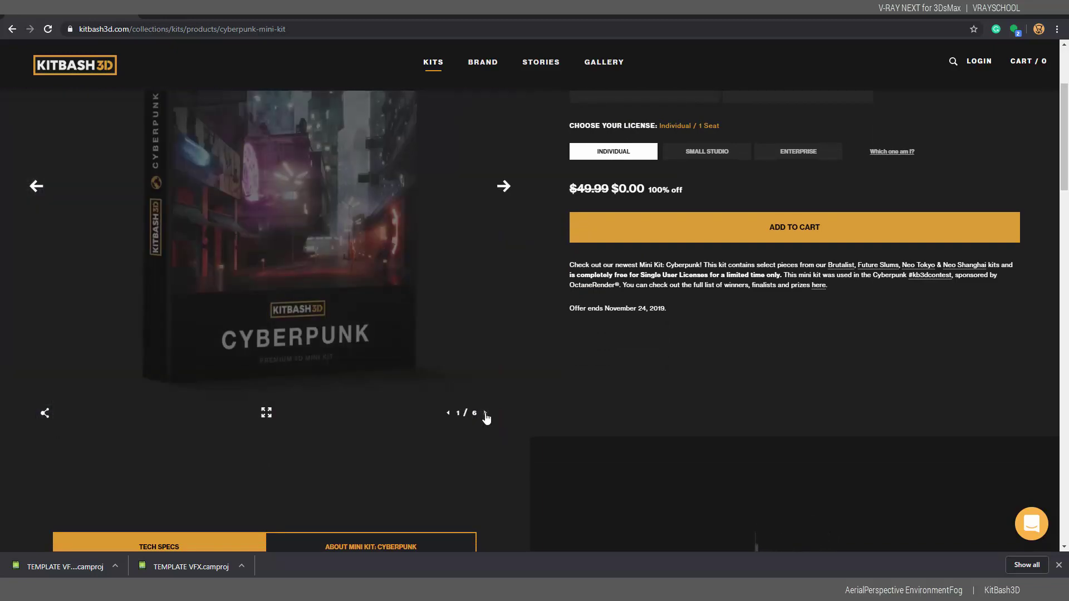
scroll(485, 429, up, 2)
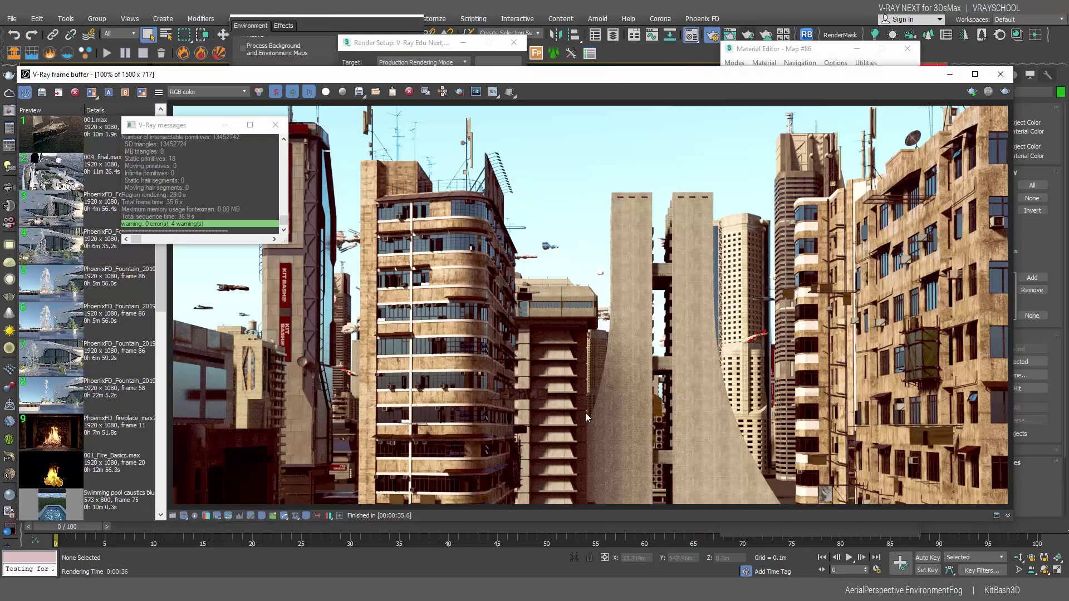
In 3ds Max, clear the viewport of the V-Ray messages, frame buffer, Environment, Render Setup and Material Editor windows.
click(275, 124)
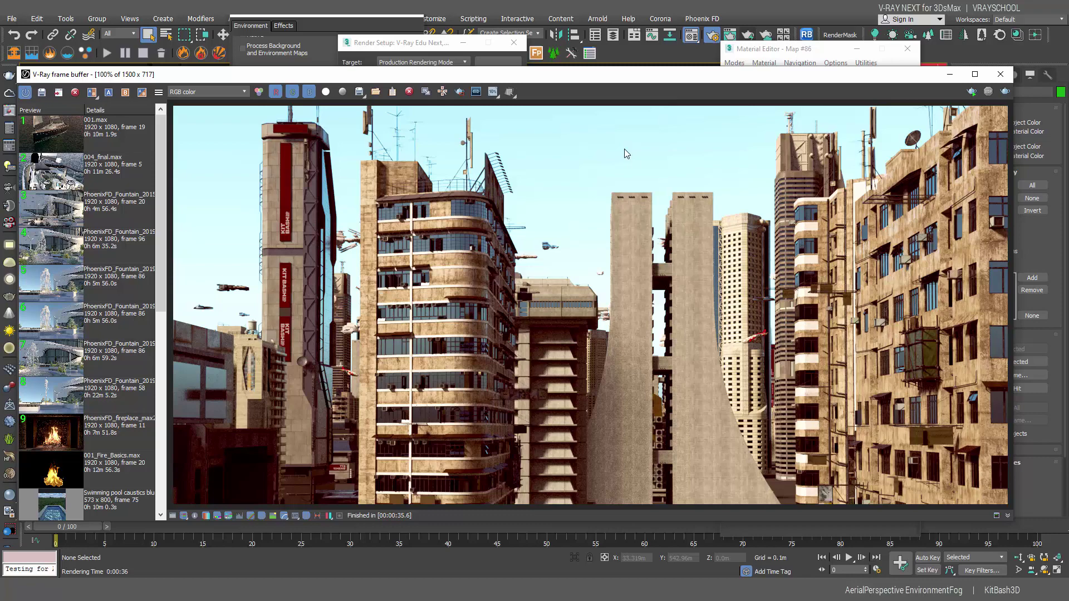
click(952, 76)
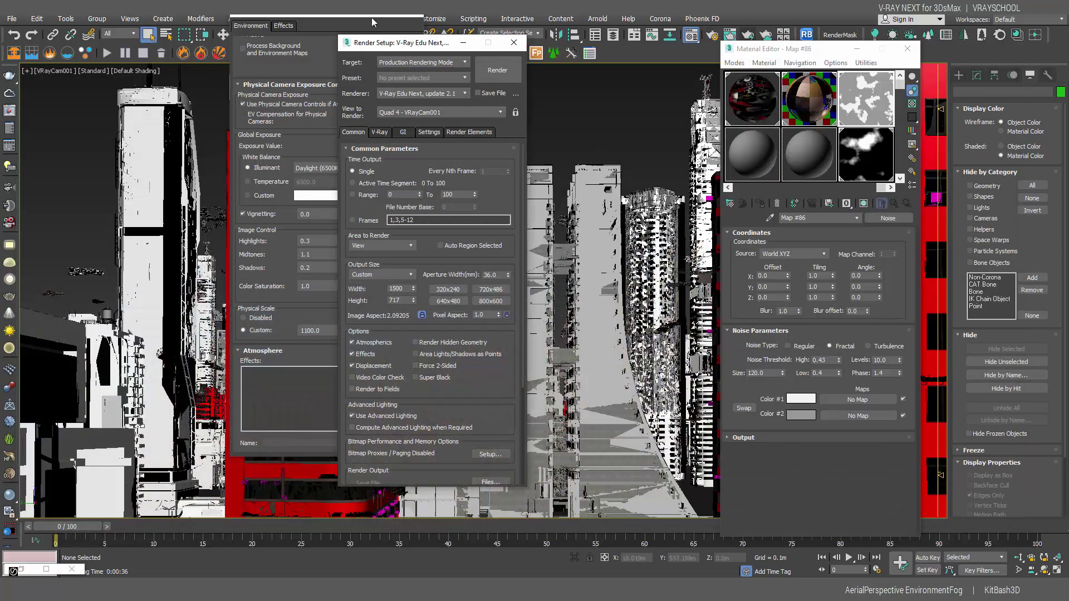
click(417, 21)
click(417, 21)
click(907, 48)
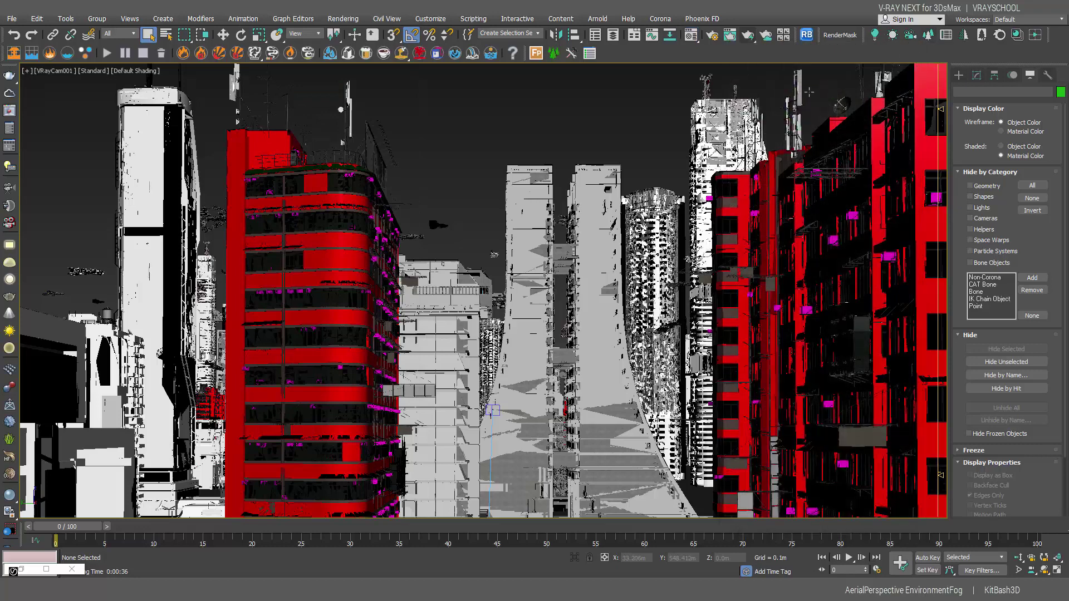
Show safe frames in the VRayCam001 viewport and preview the camera animation from frame 0.
click(48, 71)
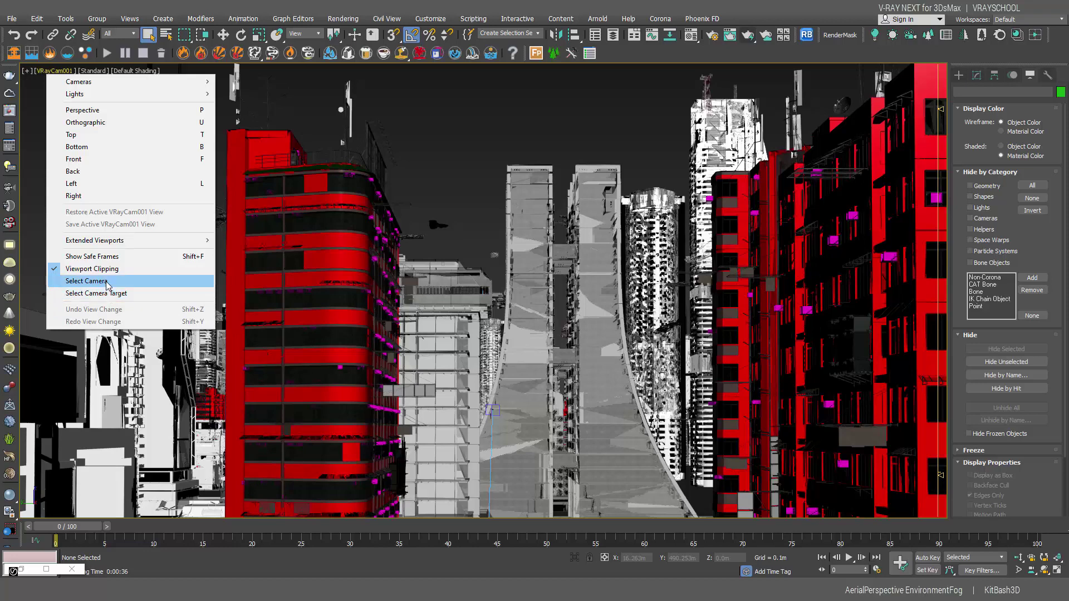
click(95, 257)
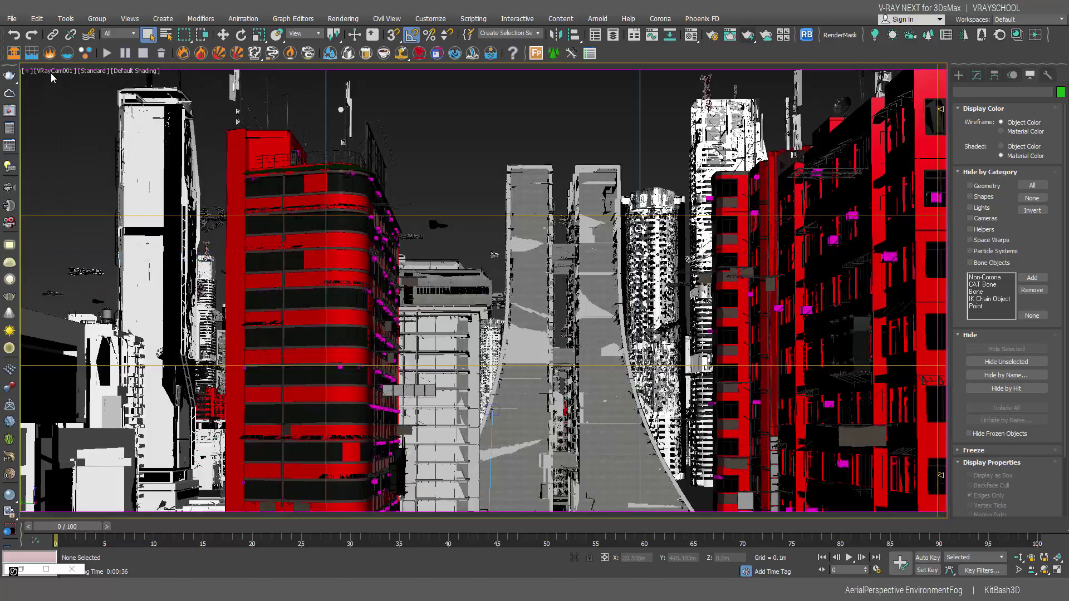
click(51, 72)
click(100, 262)
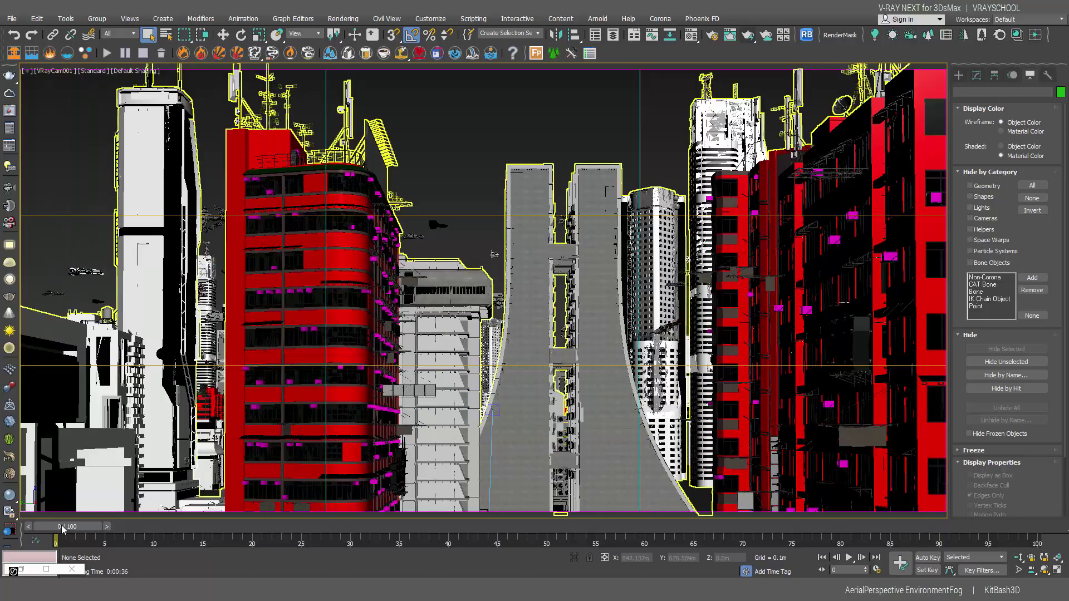
drag(62, 529, 195, 529)
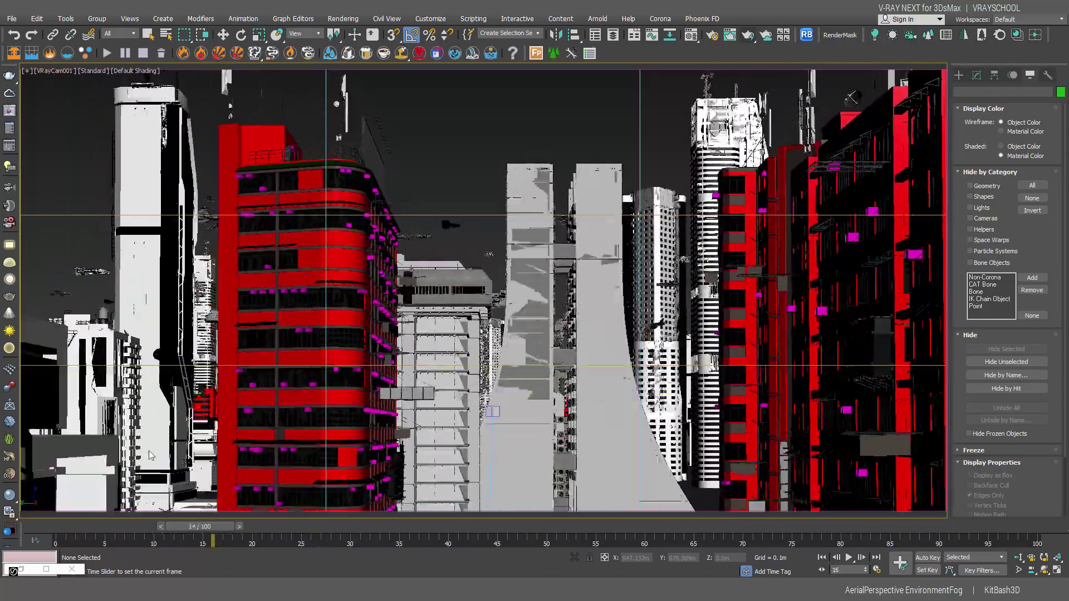
key(slash)
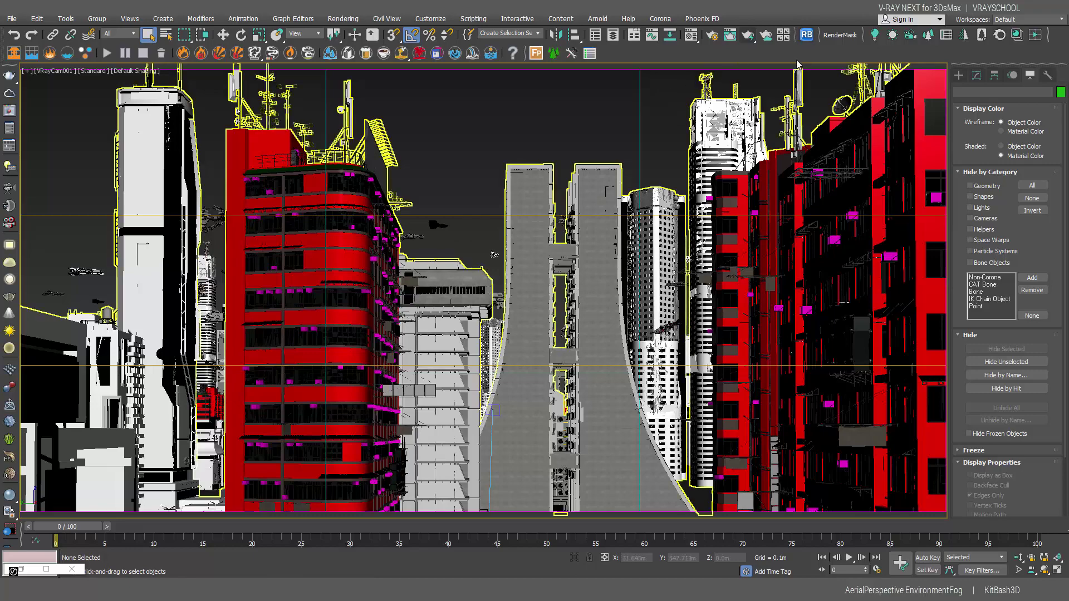
Render the VRayCam001 view and open the Environment settings at the Atmosphere section.
click(749, 38)
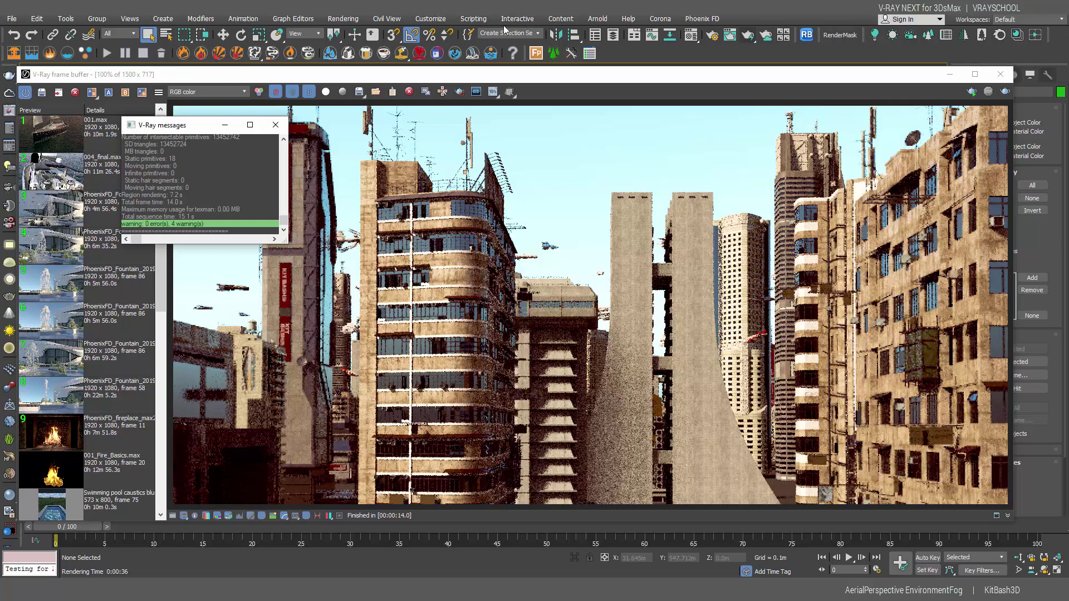
click(430, 18)
click(343, 18)
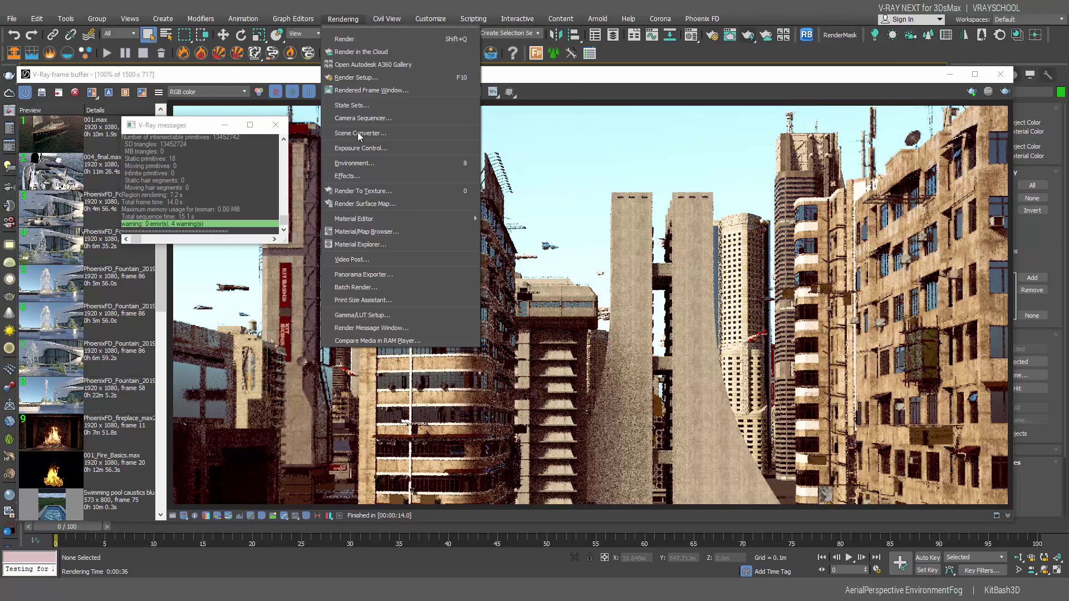
click(356, 163)
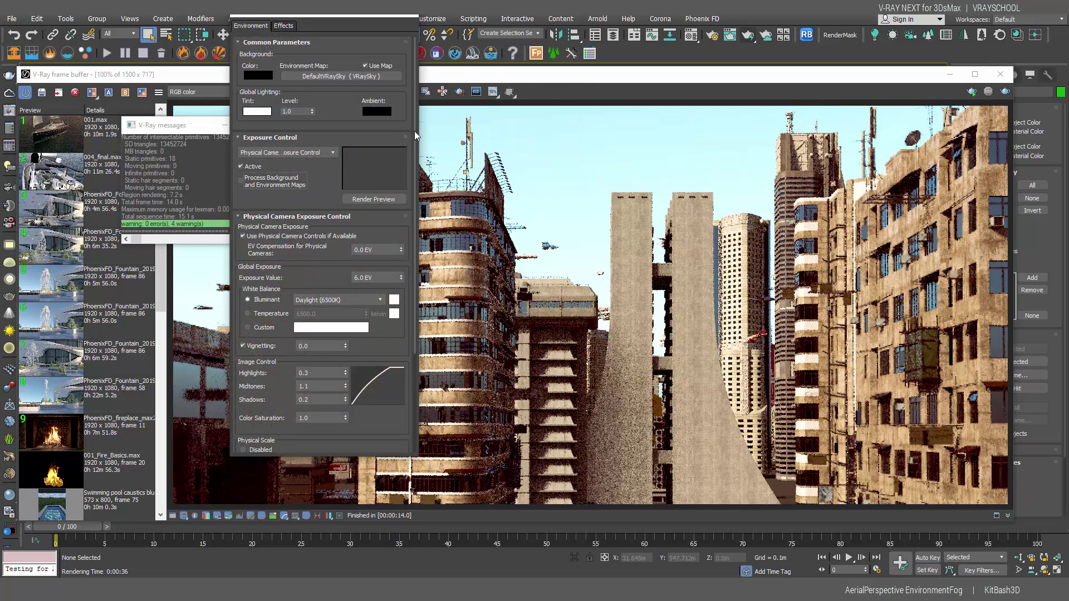
scroll(409, 218, down, 5)
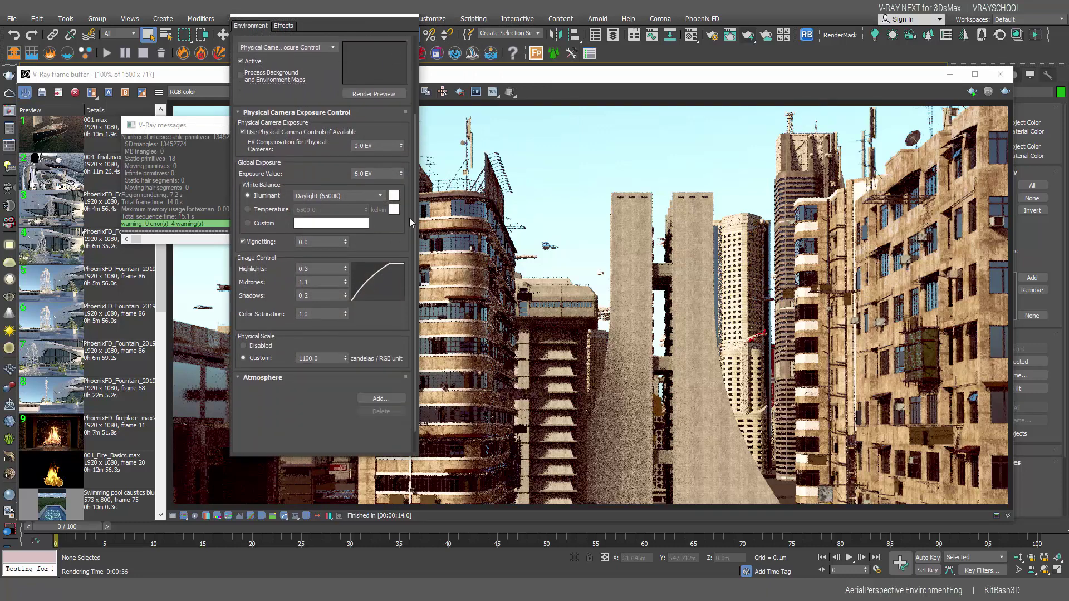
Close the V-Ray frame buffer and switch the viewport to the Render_Camera view.
click(1001, 74)
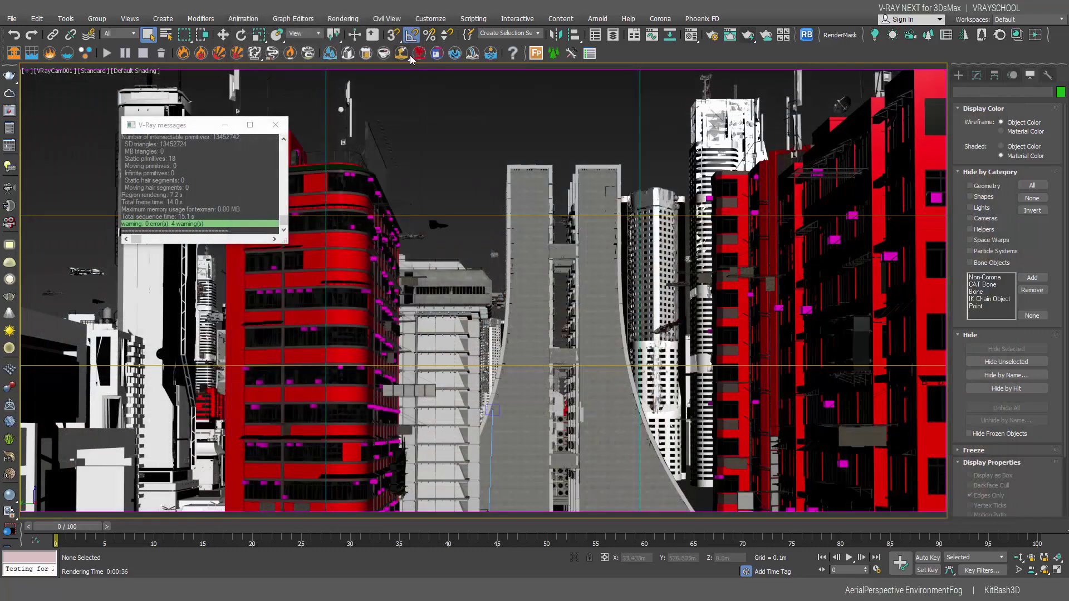
key(c)
double_click(514, 224)
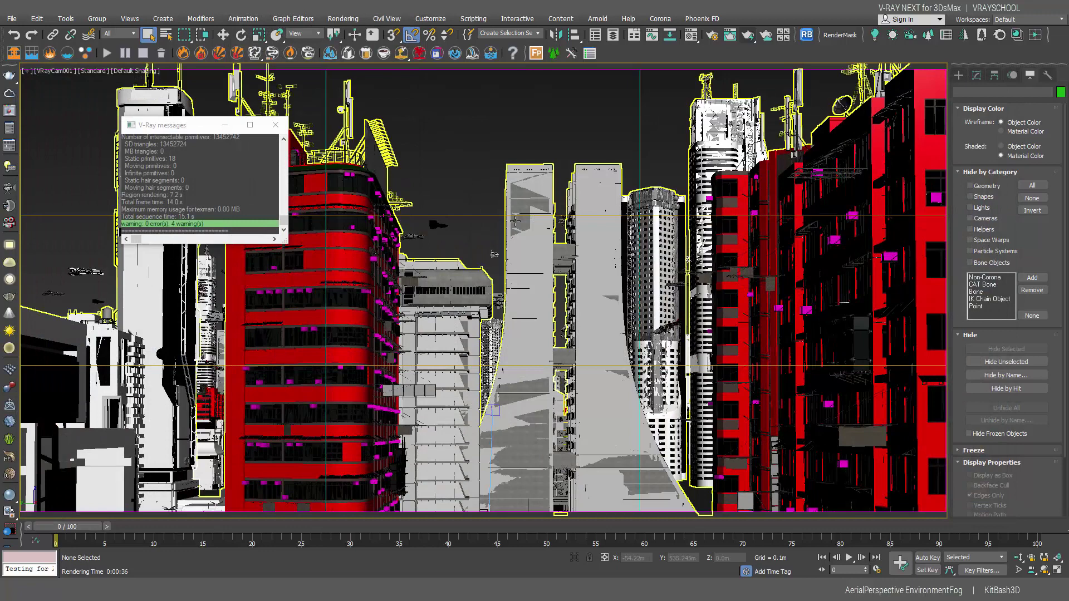
key(c)
double_click(521, 215)
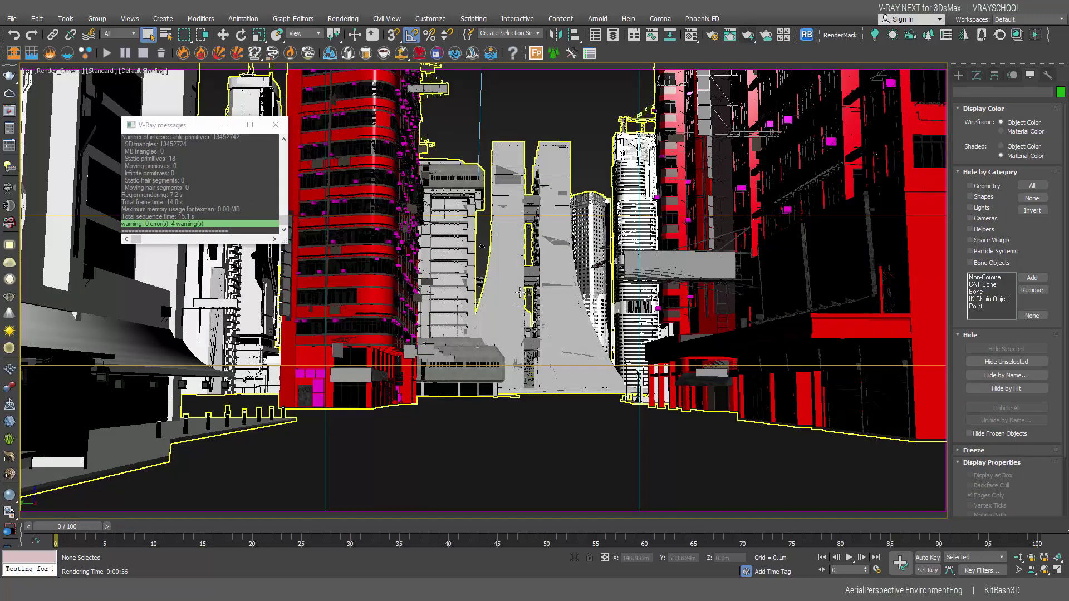
Switch to the Top view and select the Ground_Large plane beneath the city layout.
key(t)
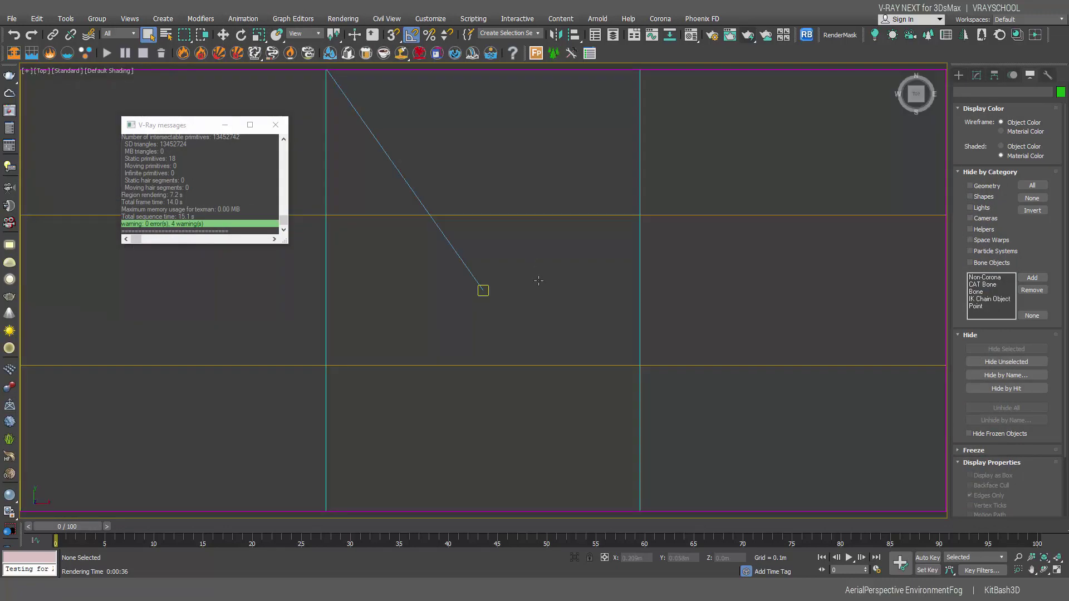
click(565, 273)
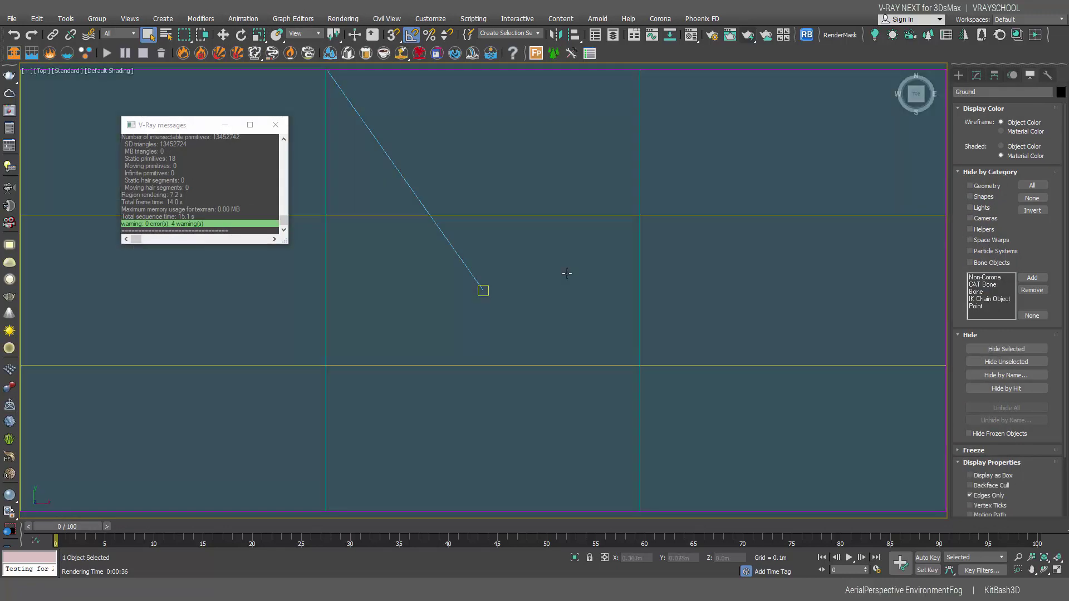
right_click(535, 341)
click(455, 411)
scroll(473, 393, down, 8)
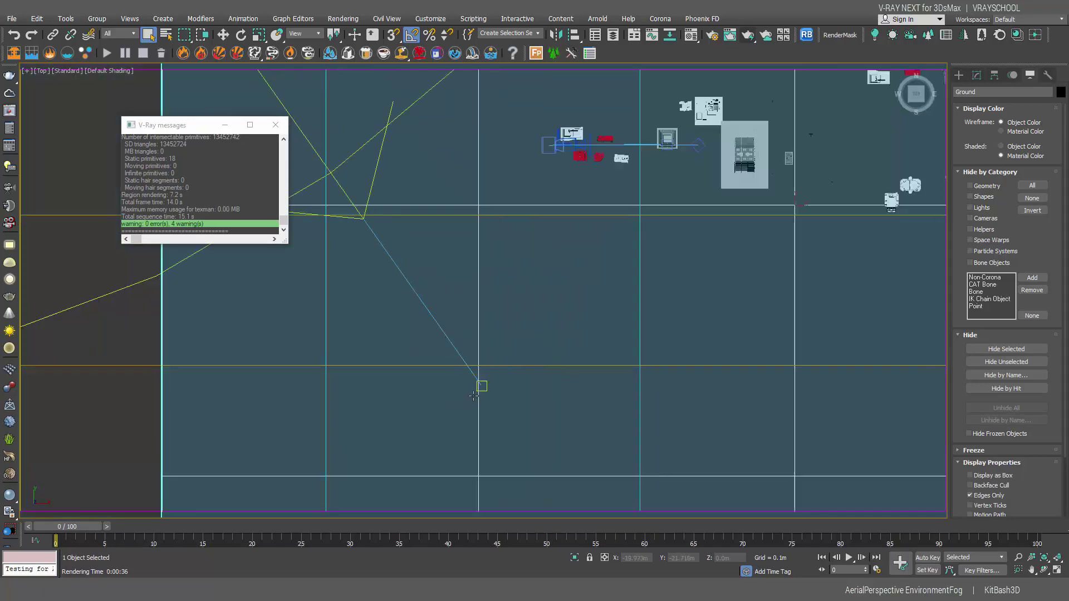
click(205, 364)
middle_drag(606, 290, 328, 454)
middle_drag(514, 382, 577, 246)
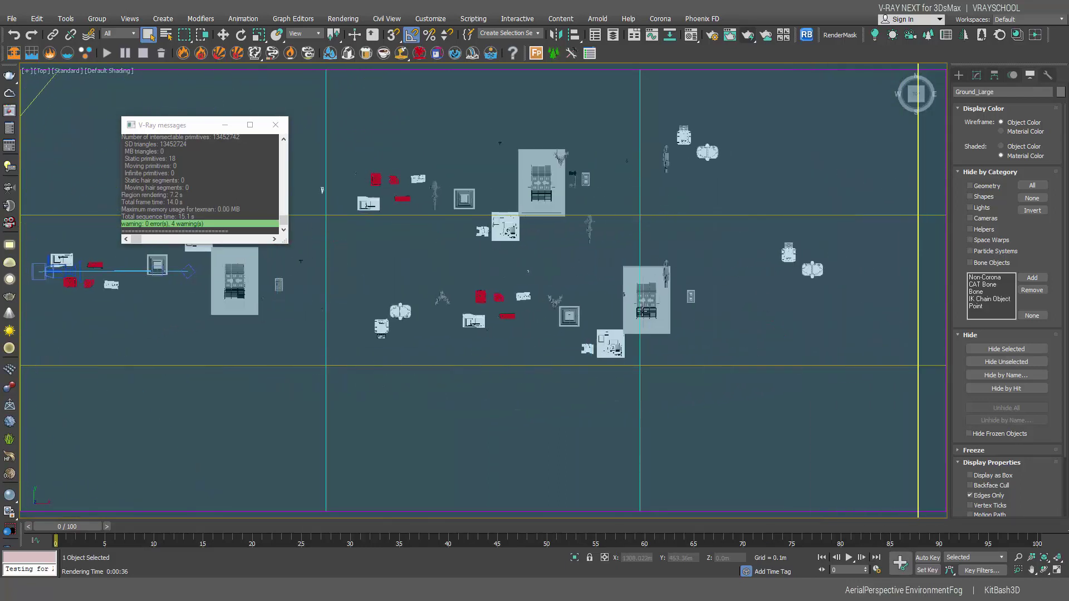
Switch the viewport to the VRayCam001 view and close the V-Ray messages window.
key(c)
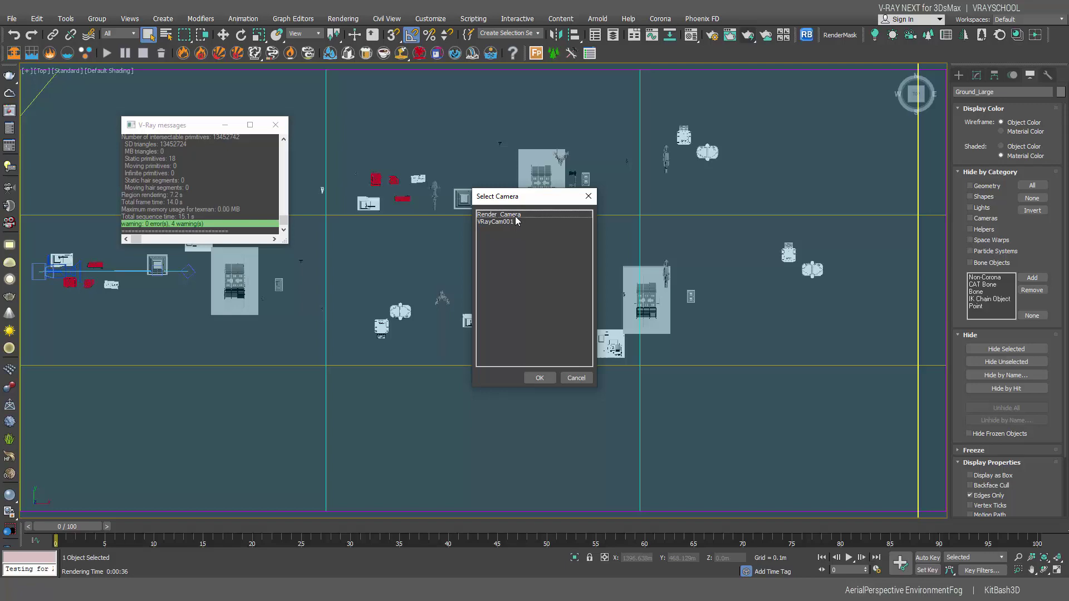
double_click(514, 220)
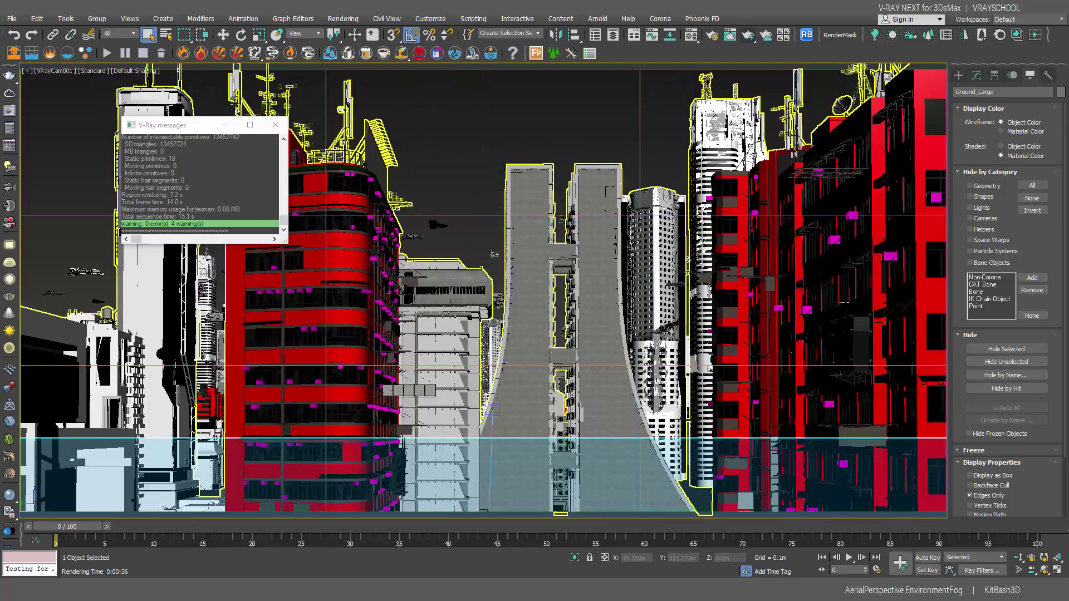
click(275, 124)
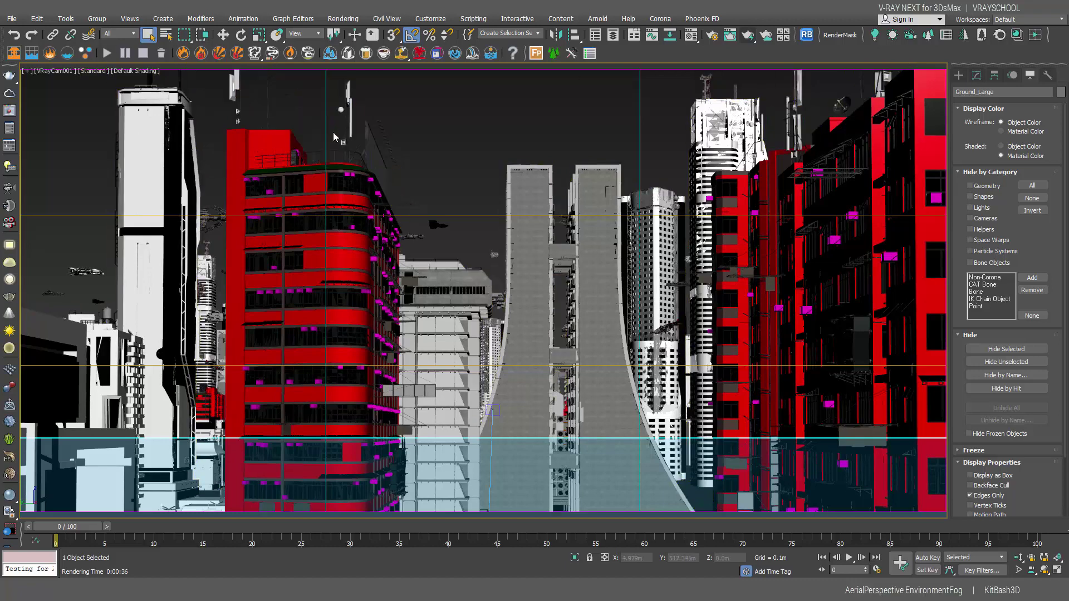
Select the VRaySun in the Top view and examine its parameters, including the size multiplier.
key(t)
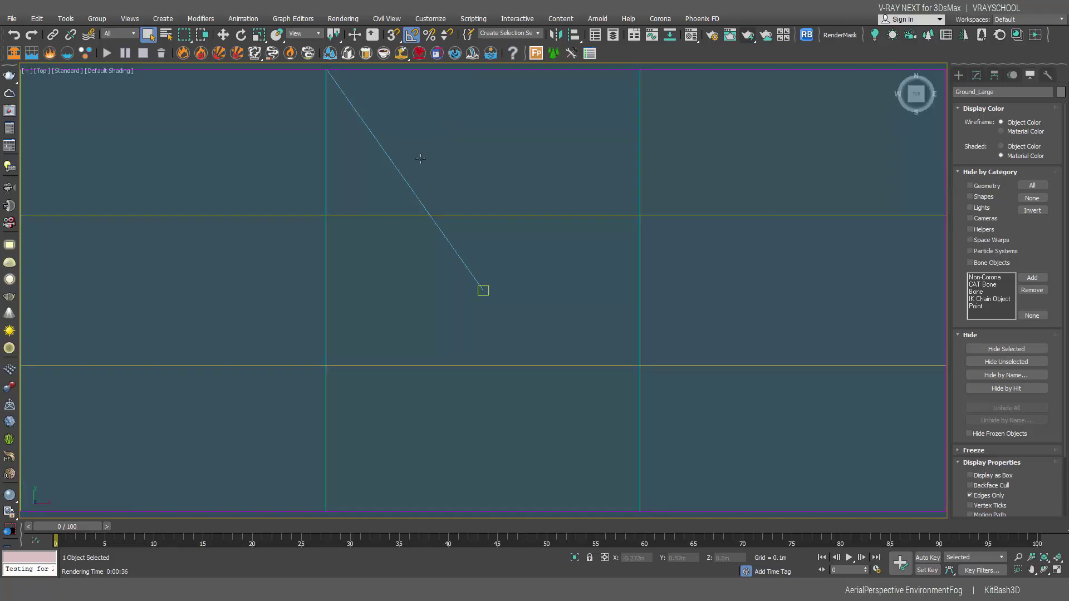
click(382, 143)
key(w)
key(alt+q)
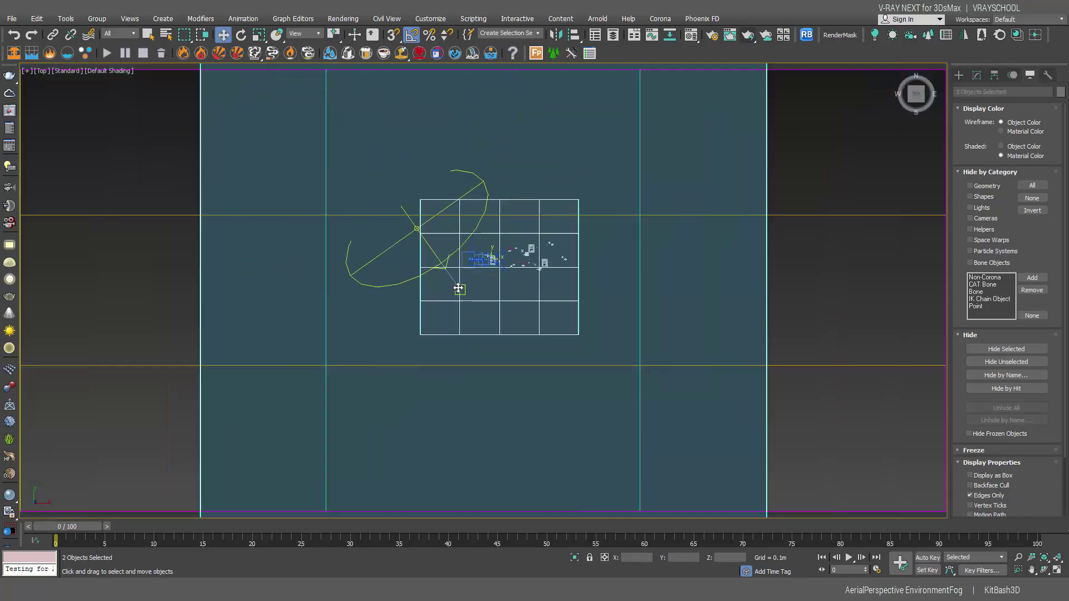
click(416, 228)
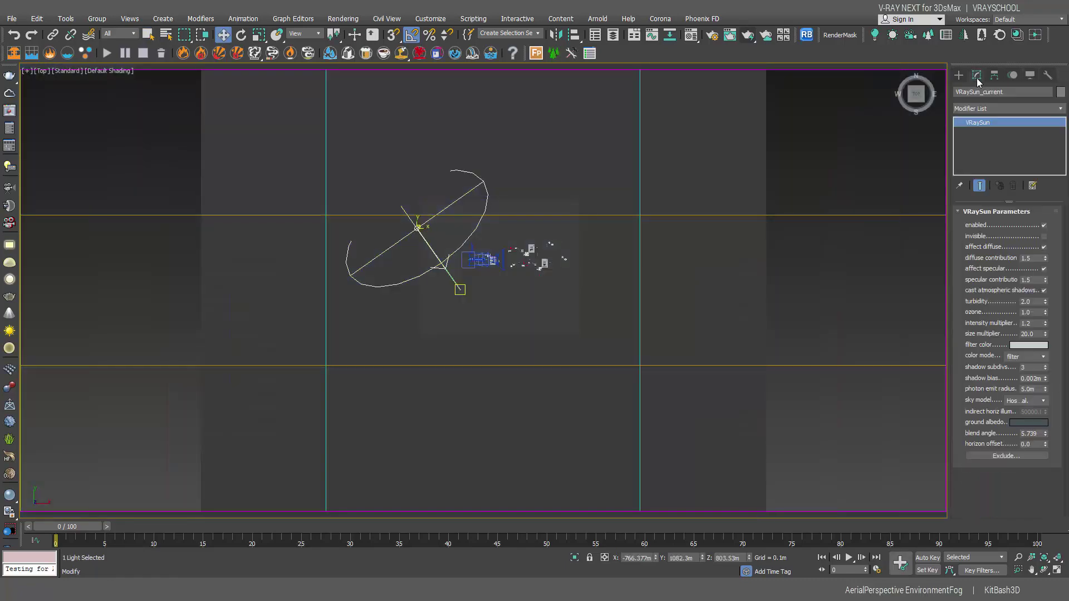
click(1031, 334)
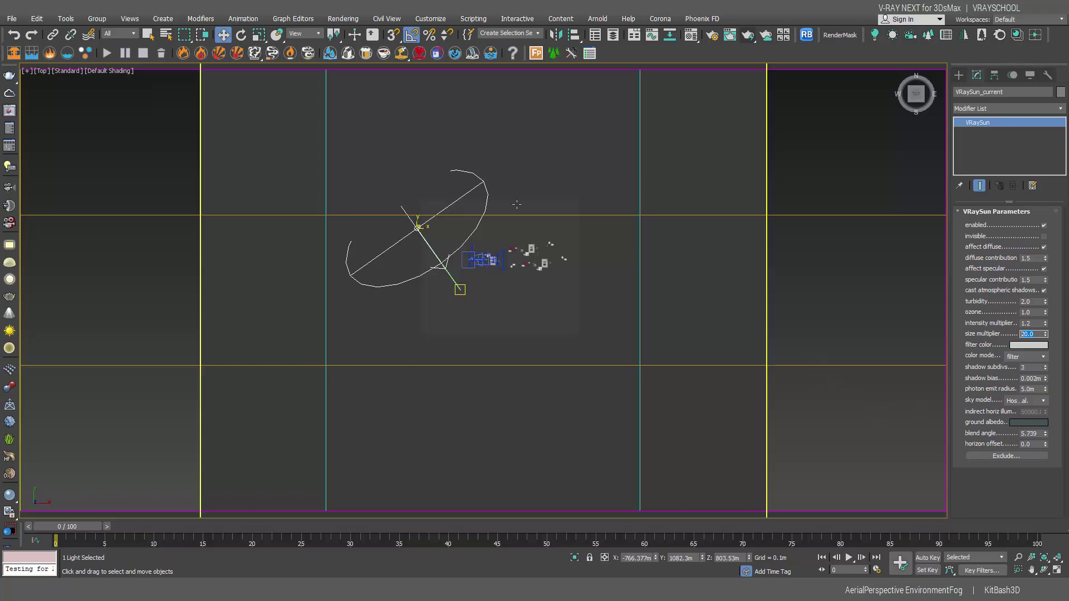
Deselect the sun and switch the viewport back to the VRayCam001 view.
click(820, 165)
key(c)
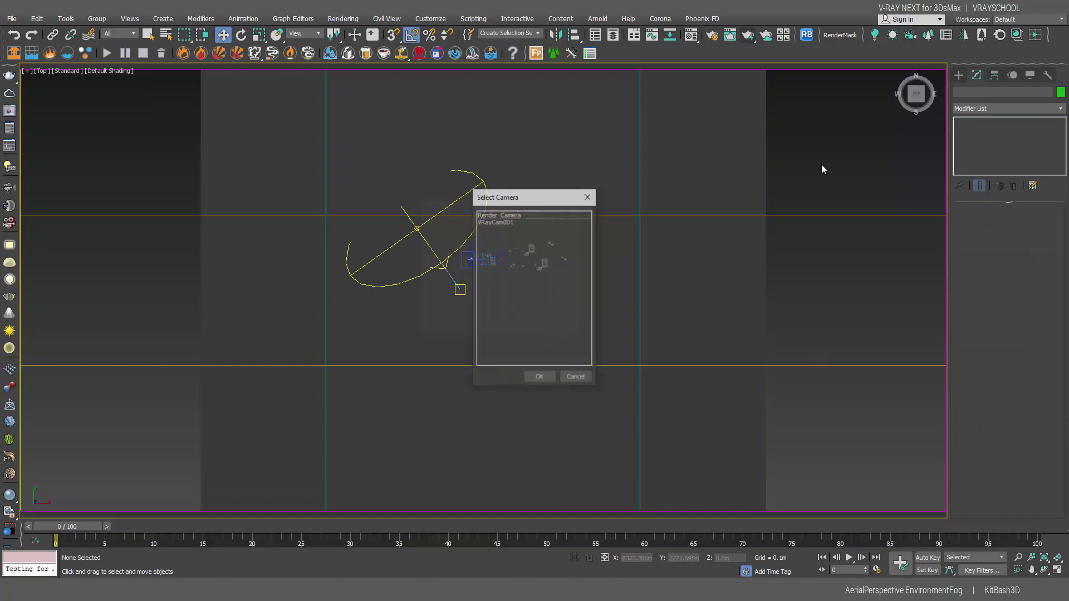
click(513, 214)
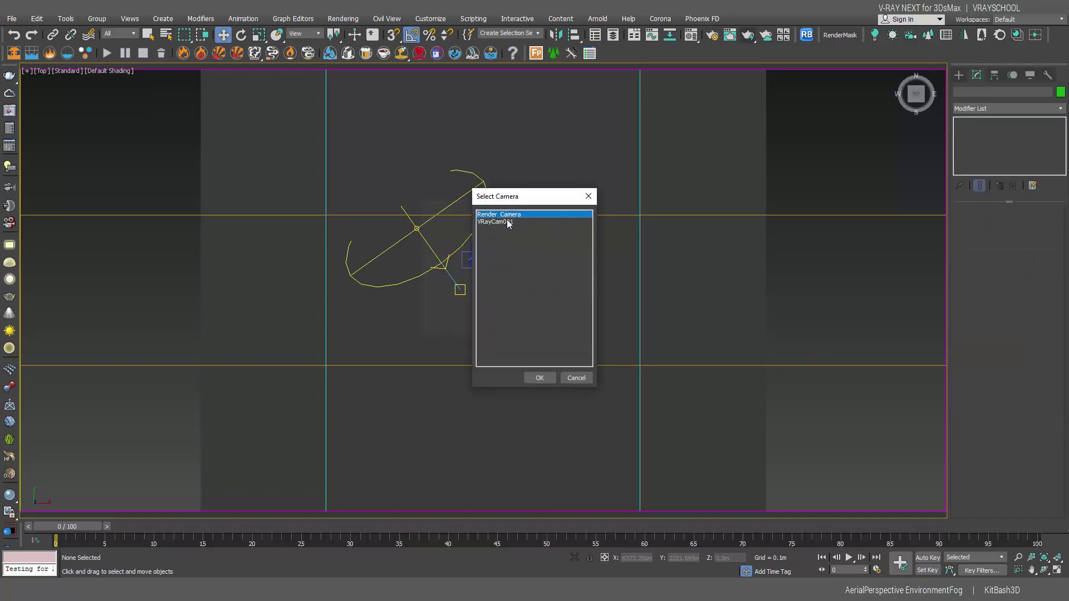
double_click(504, 222)
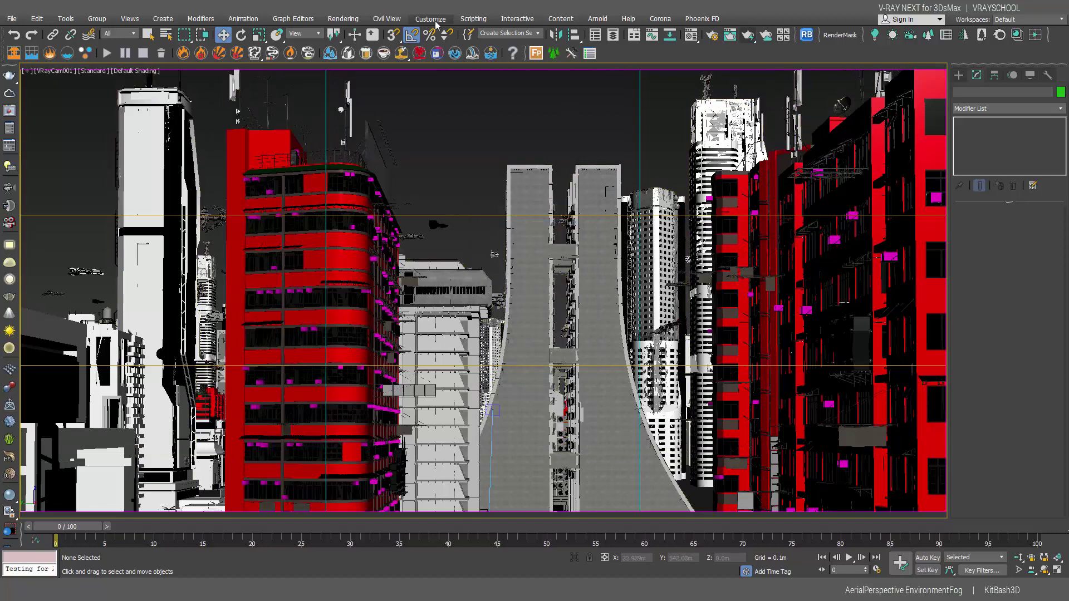
Open the Environment settings and add a VRayAerialPerspective effect to the Atmosphere effects.
click(436, 22)
click(432, 19)
click(343, 19)
click(362, 165)
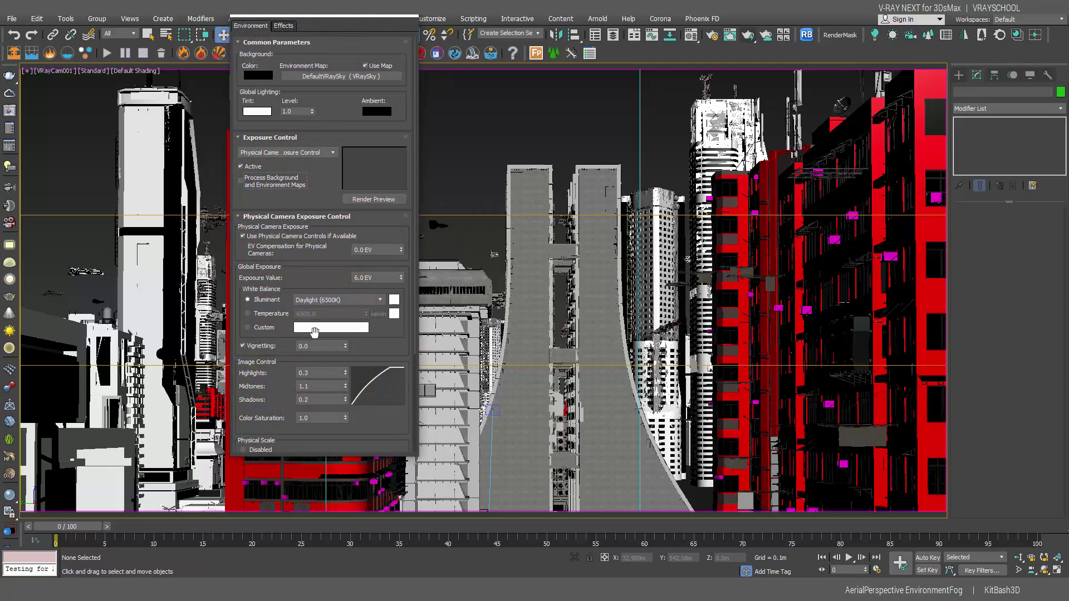
scroll(315, 332, down, 5)
click(380, 371)
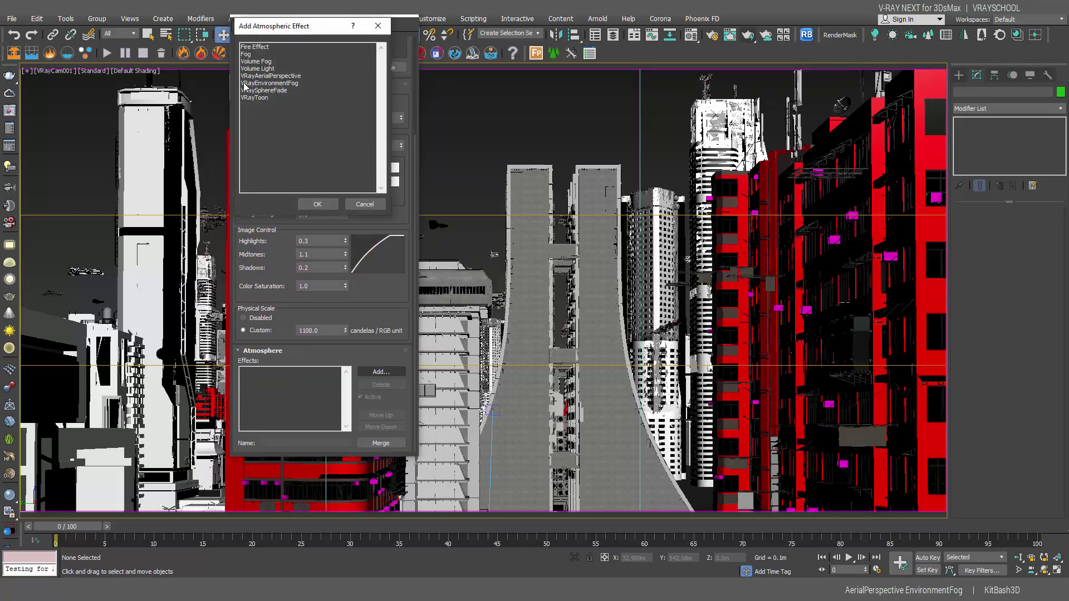
click(297, 77)
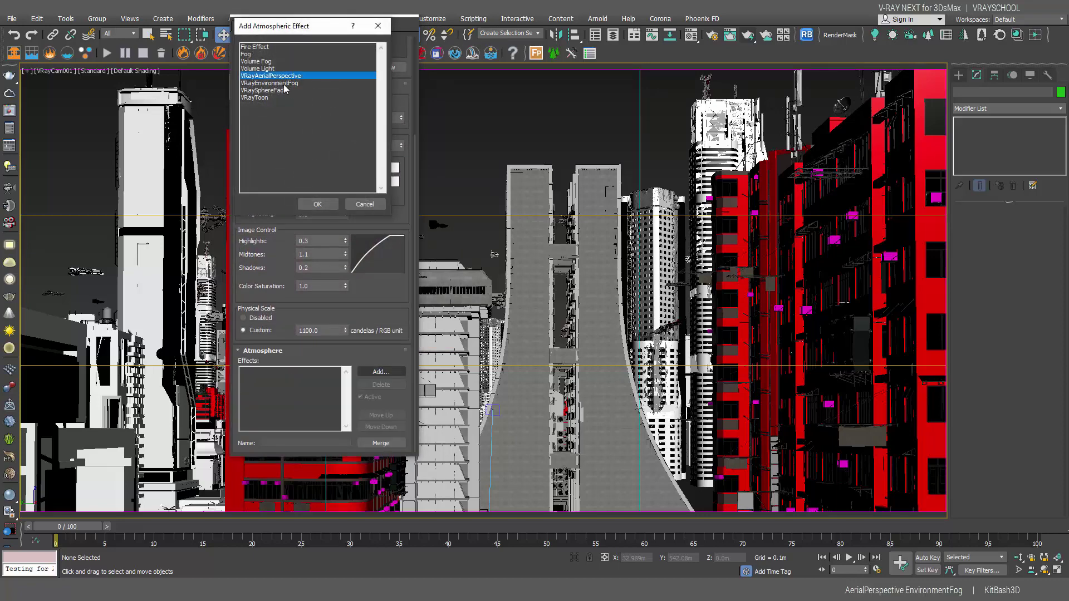
double_click(272, 76)
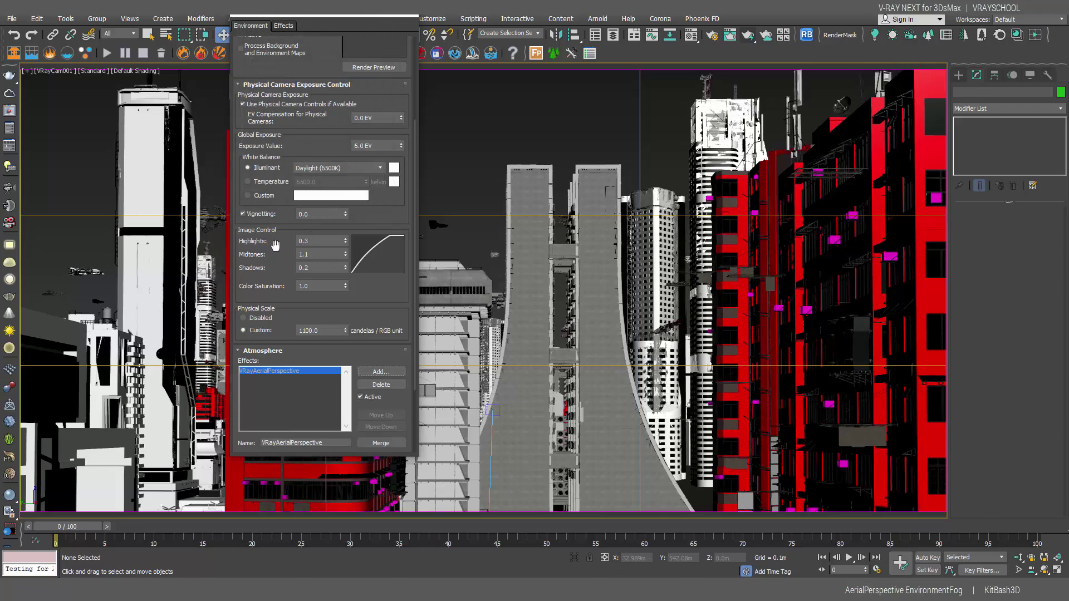
Set the aerial perspective's visibility range to 7620 meters and its filter color to a light bluish gray.
scroll(275, 245, down, 3)
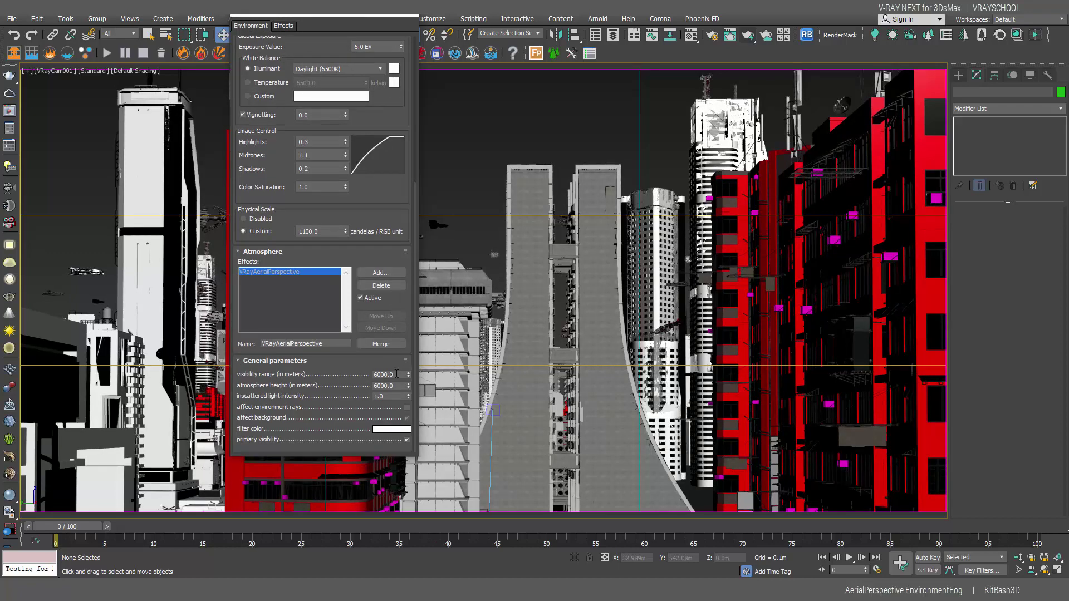
mouse_move(409, 375)
mouse_down()
mouse_move(414, 346)
mouse_move(413, 358)
mouse_up()
drag(414, 358, 414, 357)
click(392, 430)
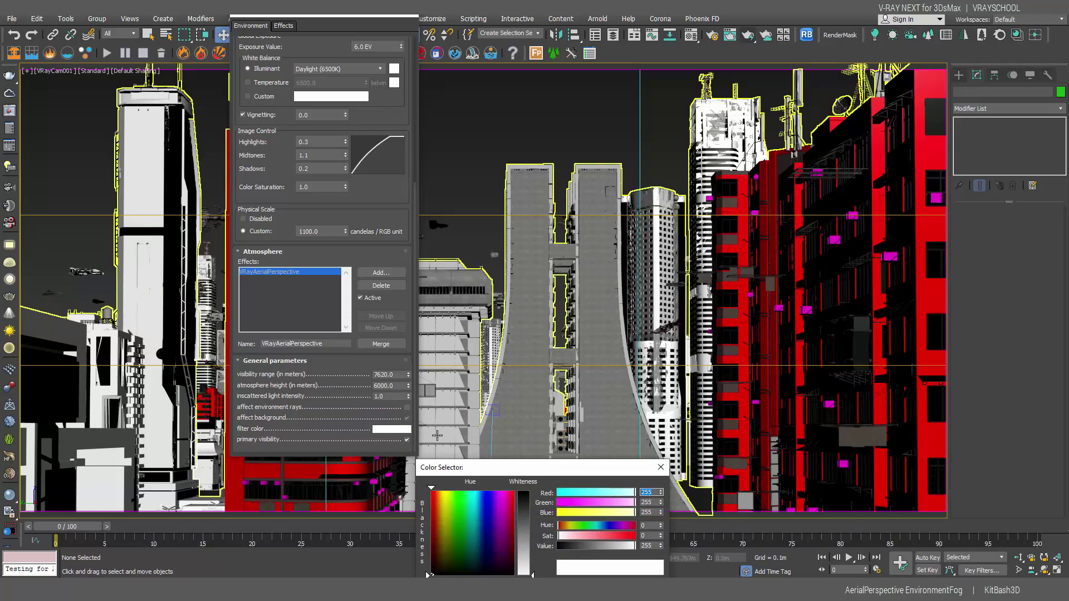
click(476, 561)
drag(534, 467, 534, 336)
click(622, 465)
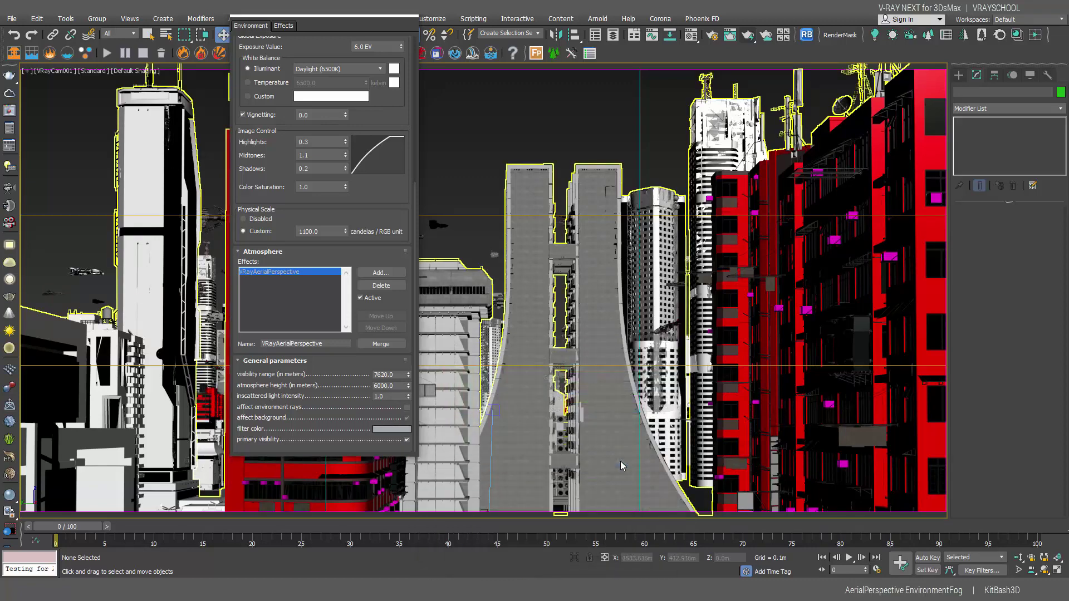
Render the VRayCam001 view to check the aerial perspective, then return to the Environment settings.
click(746, 37)
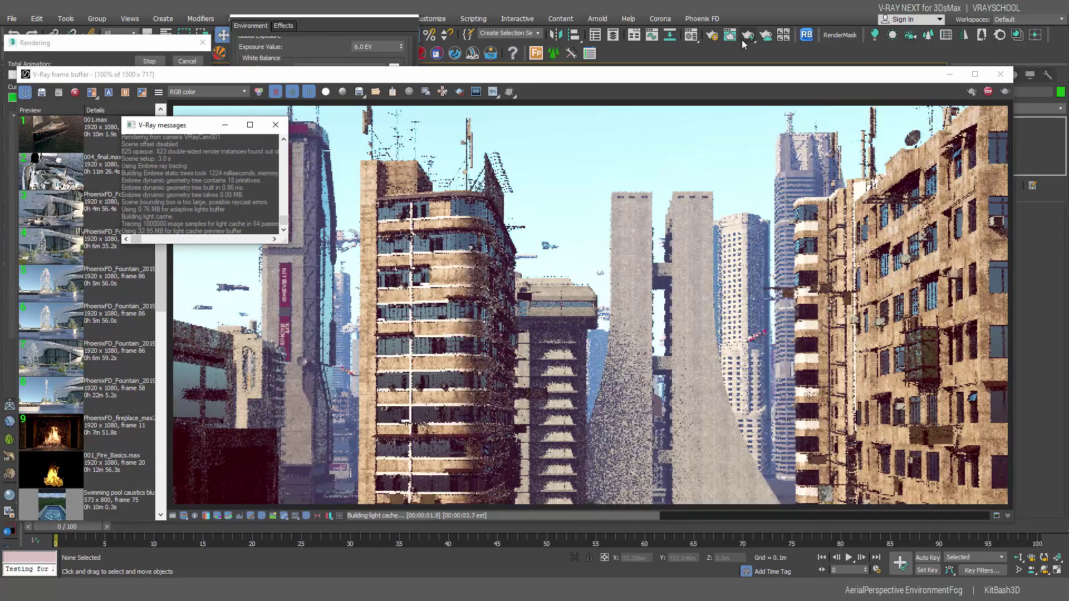
click(275, 125)
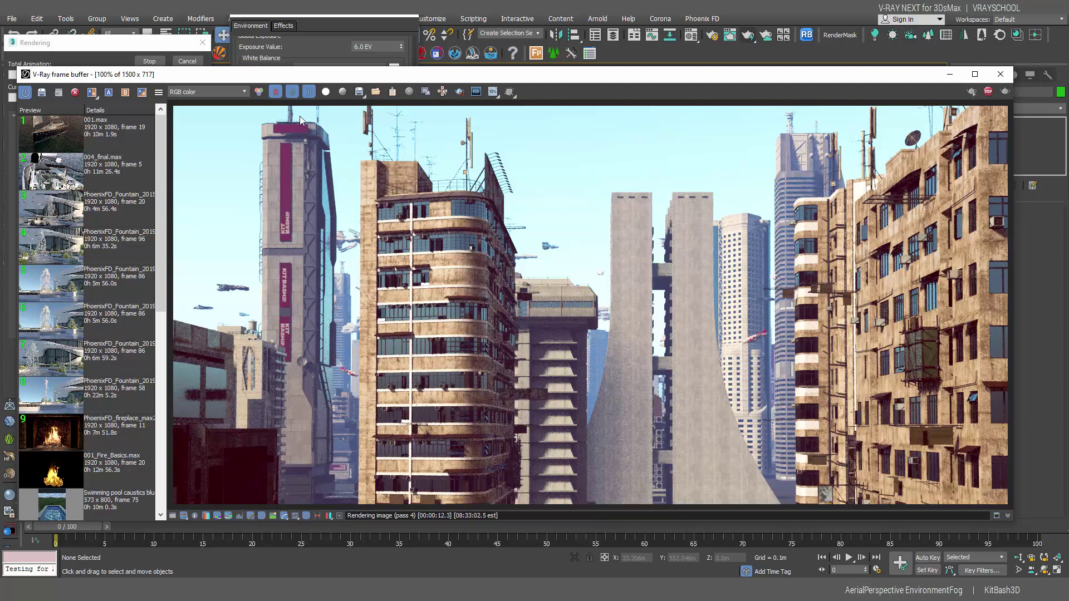
click(154, 64)
click(154, 66)
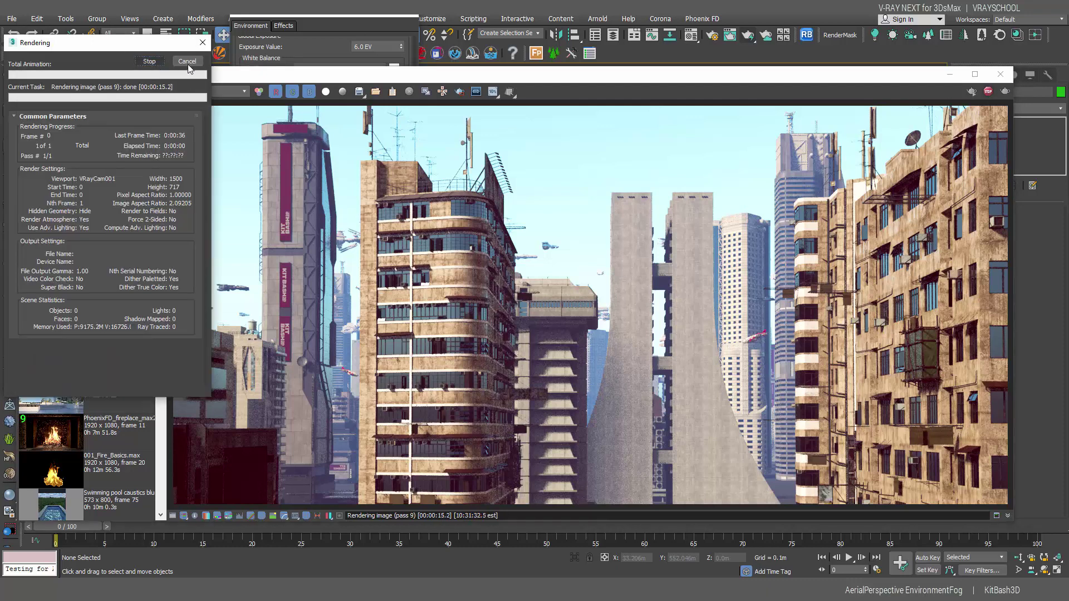
click(276, 17)
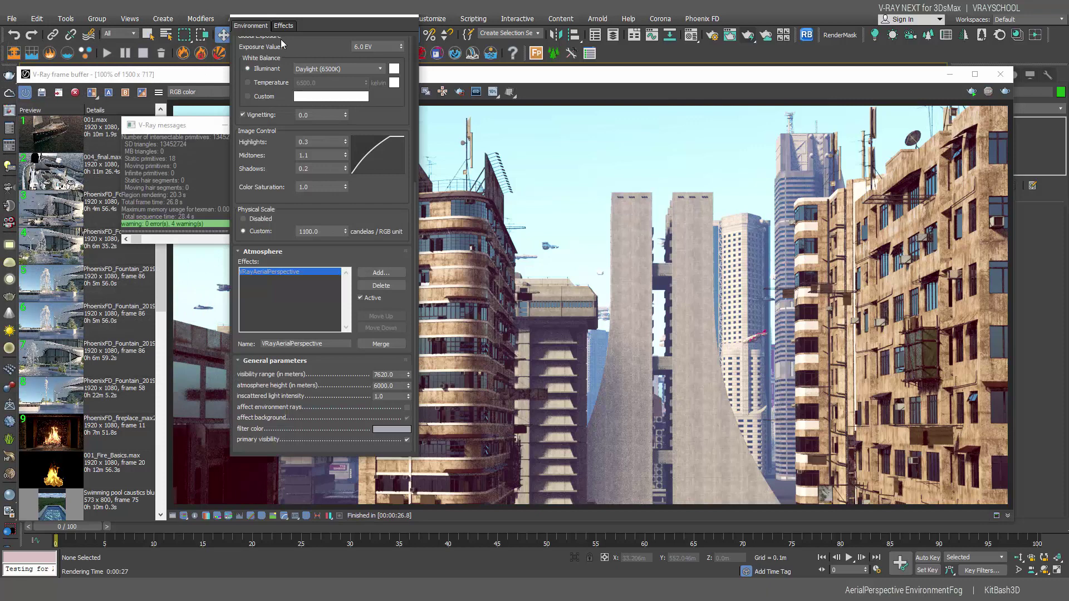
Add a VRayEnvironmentFog effect to the Atmosphere effects and show its general parameters.
click(381, 273)
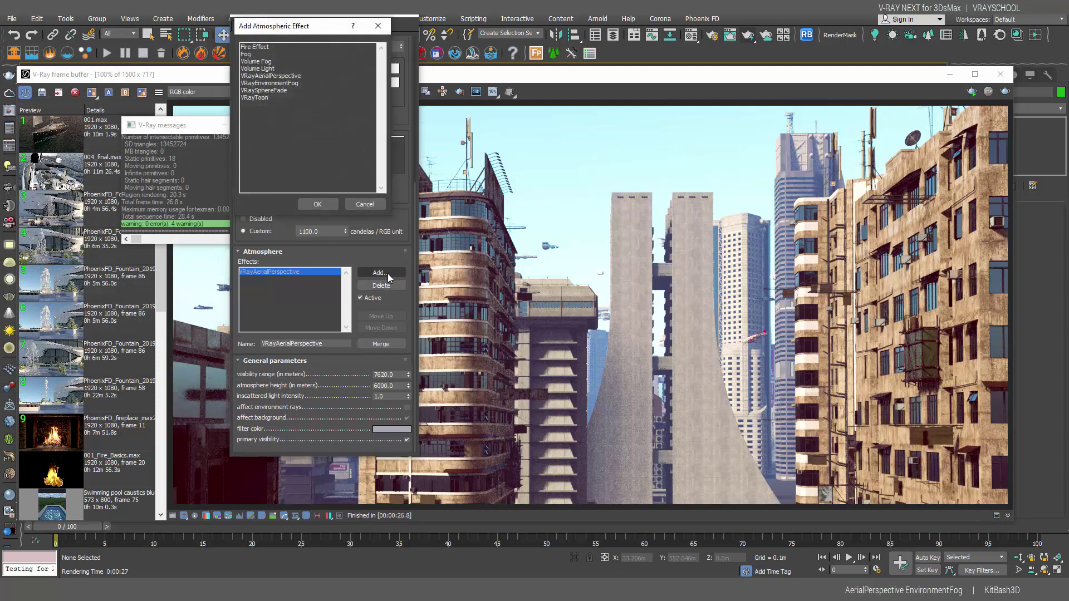
click(266, 61)
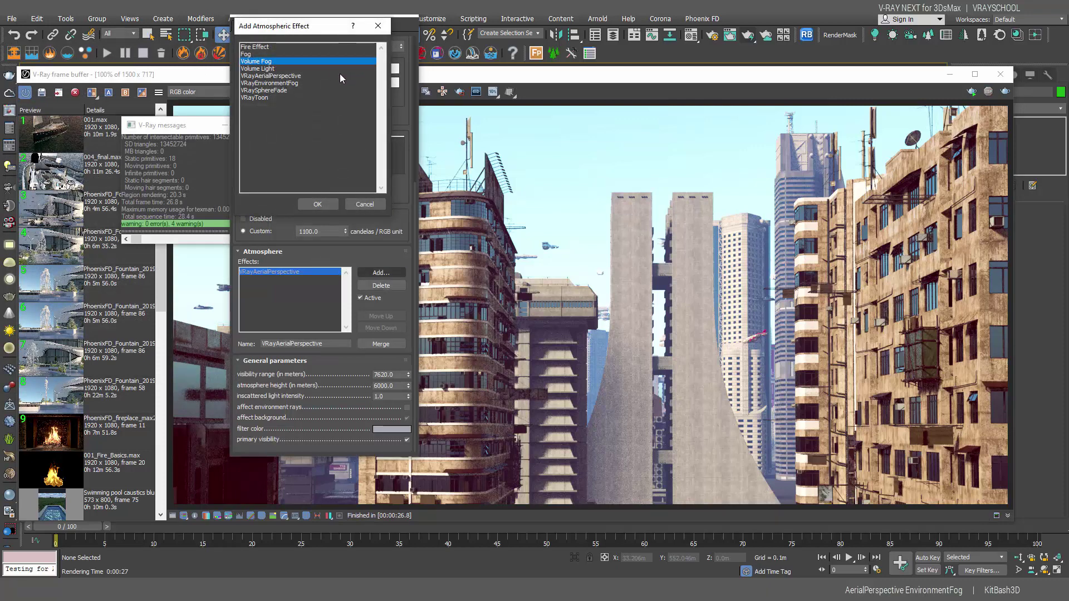
click(302, 84)
double_click(295, 82)
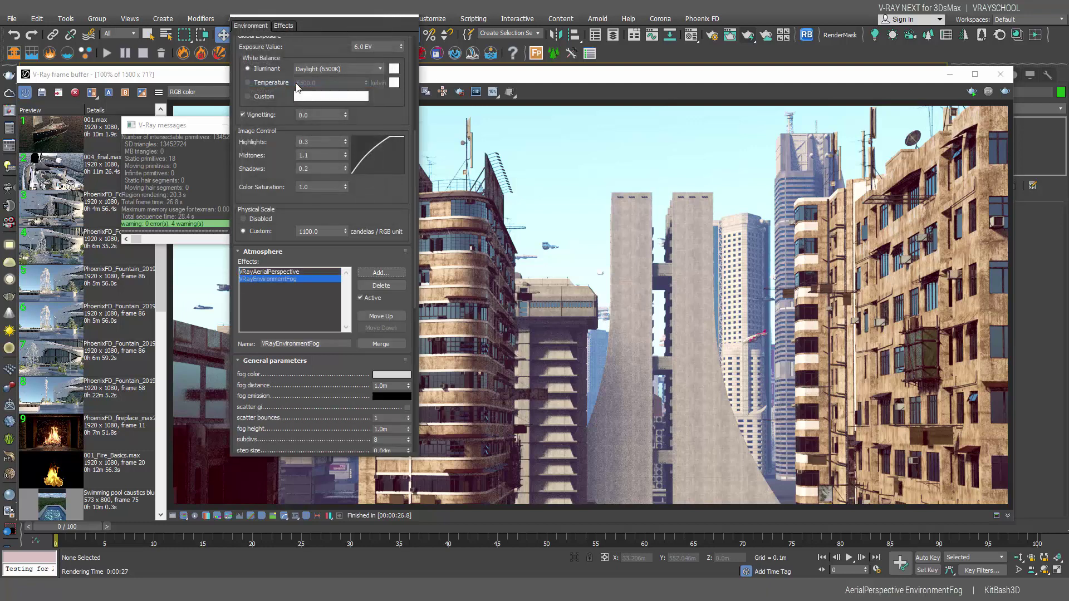
scroll(390, 278, down, 5)
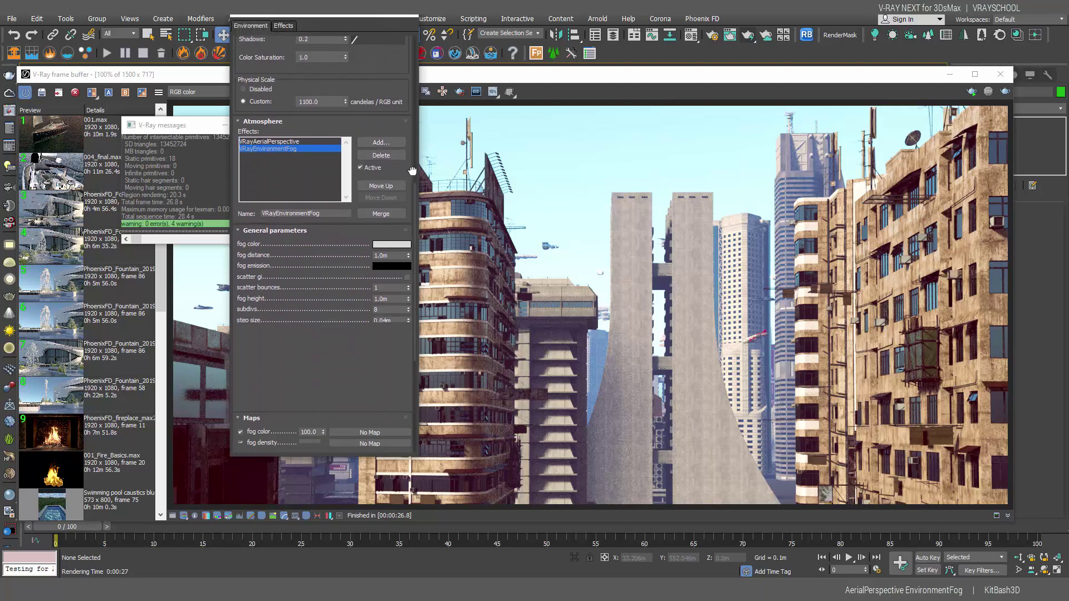
Set the fog color to a light gray of value 240 and the fog distance to 2600 m.
click(398, 241)
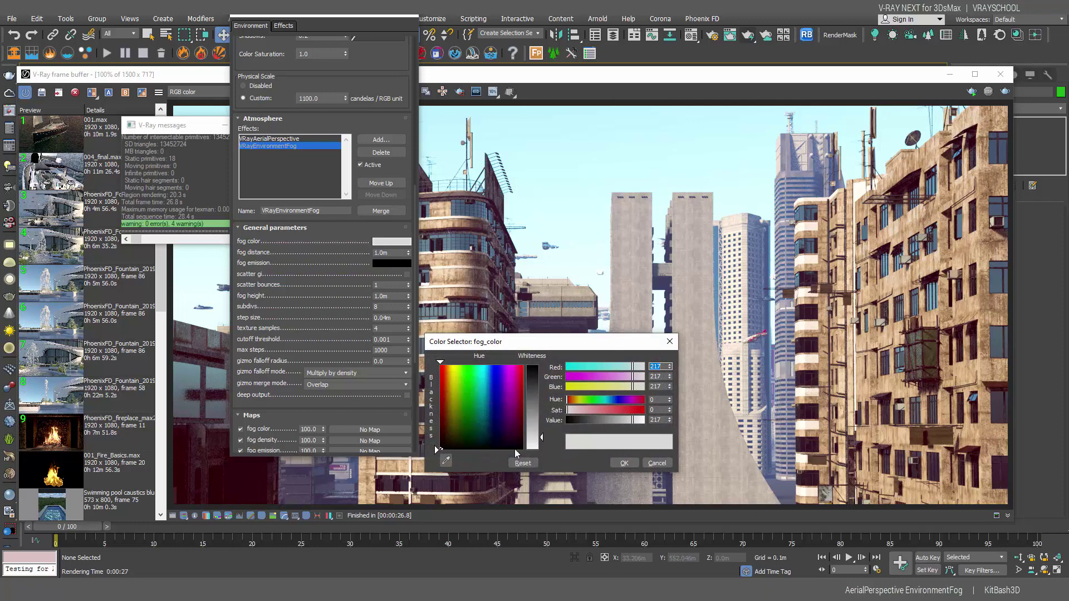
drag(541, 438, 541, 445)
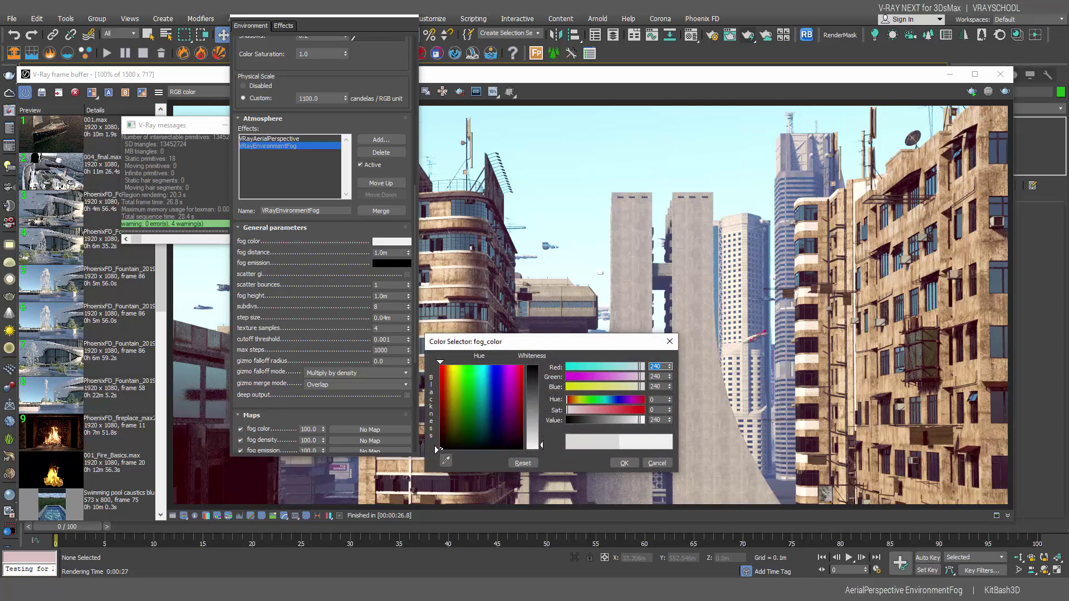
click(624, 463)
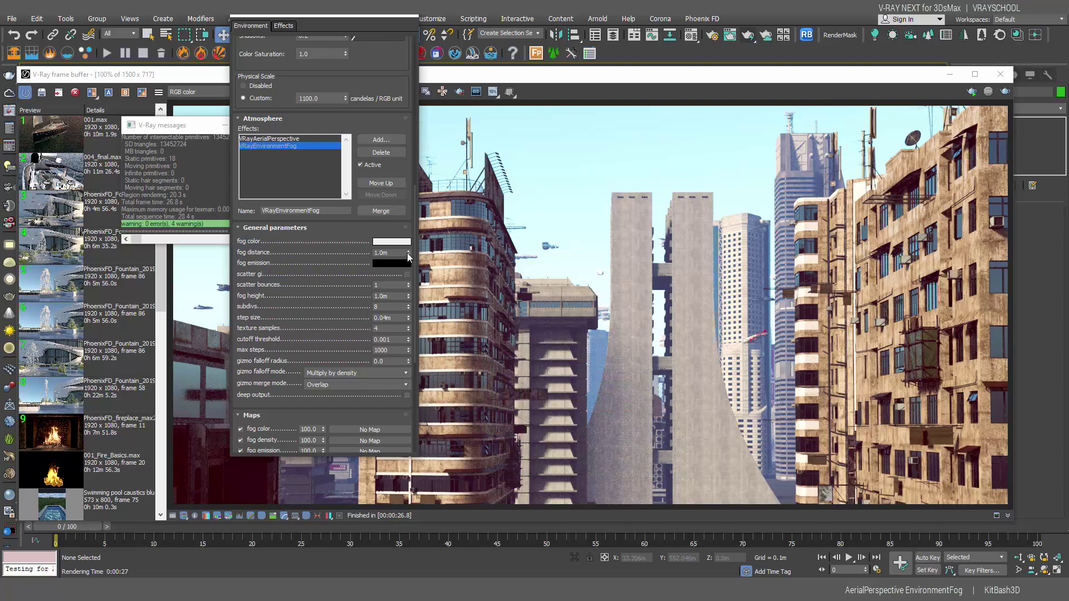
drag(409, 253, 598, 394)
double_click(390, 253)
text(2600)
key(Return)
Enable scatter GI for the environment fog and set the fog height to 100 m.
click(407, 275)
double_click(381, 296)
key(Return)
Render the view with the environment fog, stop the render, and return to the Environment settings.
click(1004, 92)
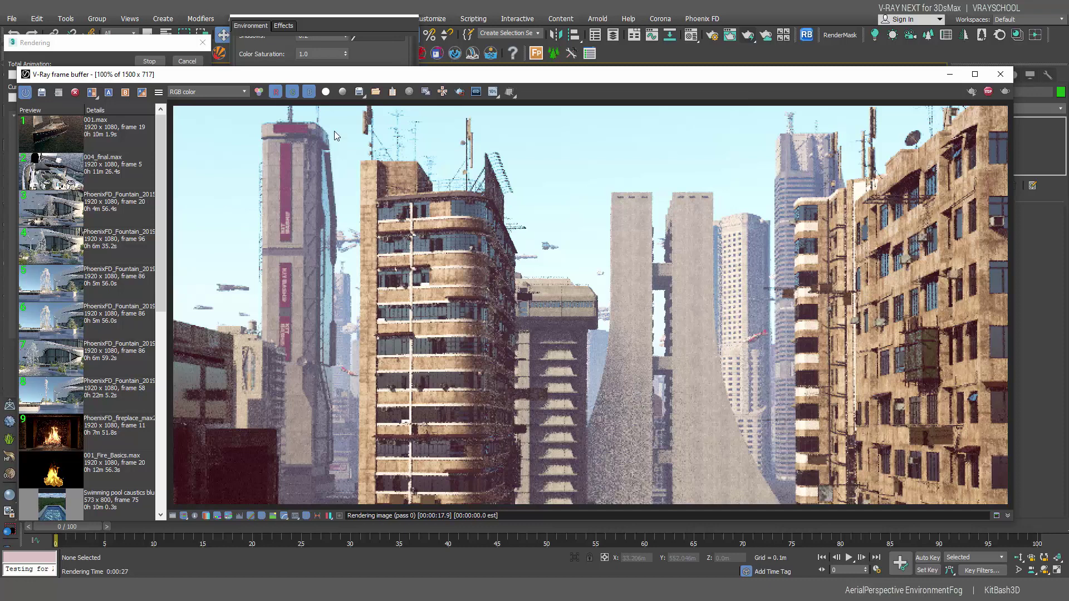
click(987, 93)
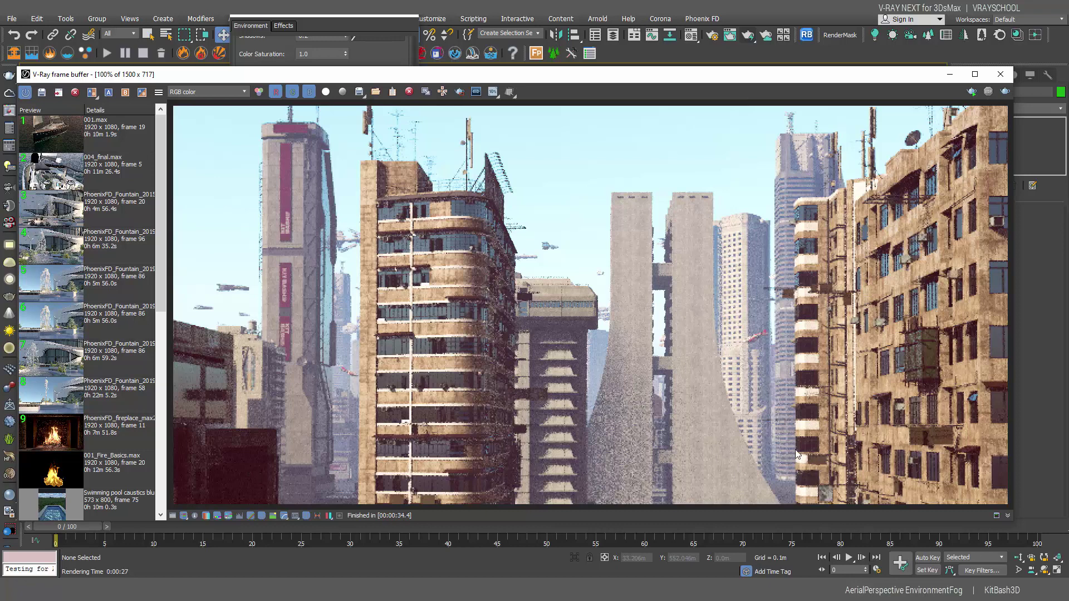
click(315, 22)
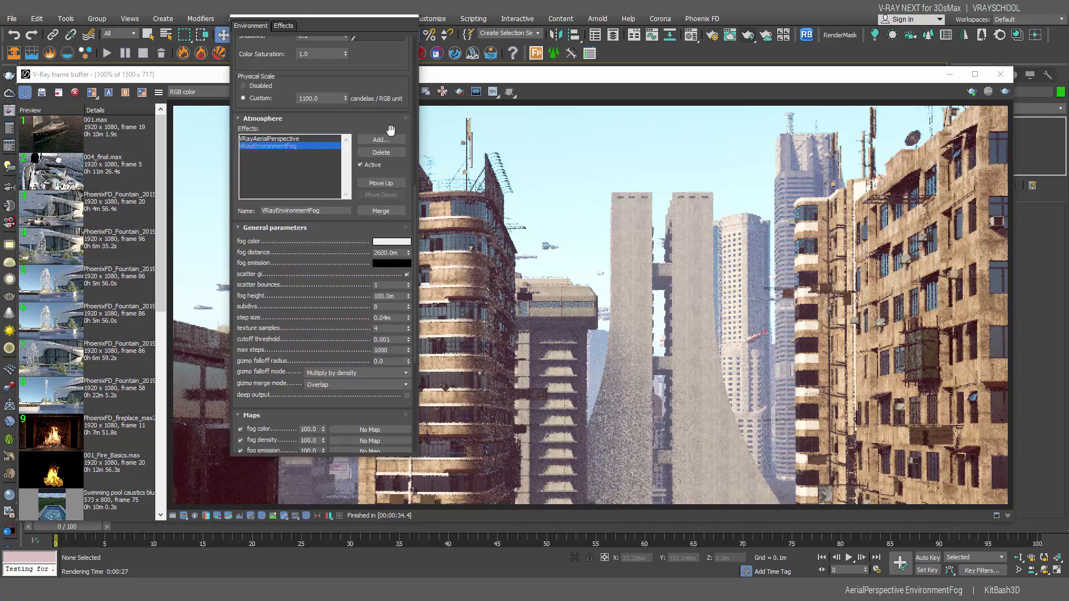
Add a second VRayEnvironmentFog effect and rename it VRay_Smog.
click(381, 140)
double_click(274, 83)
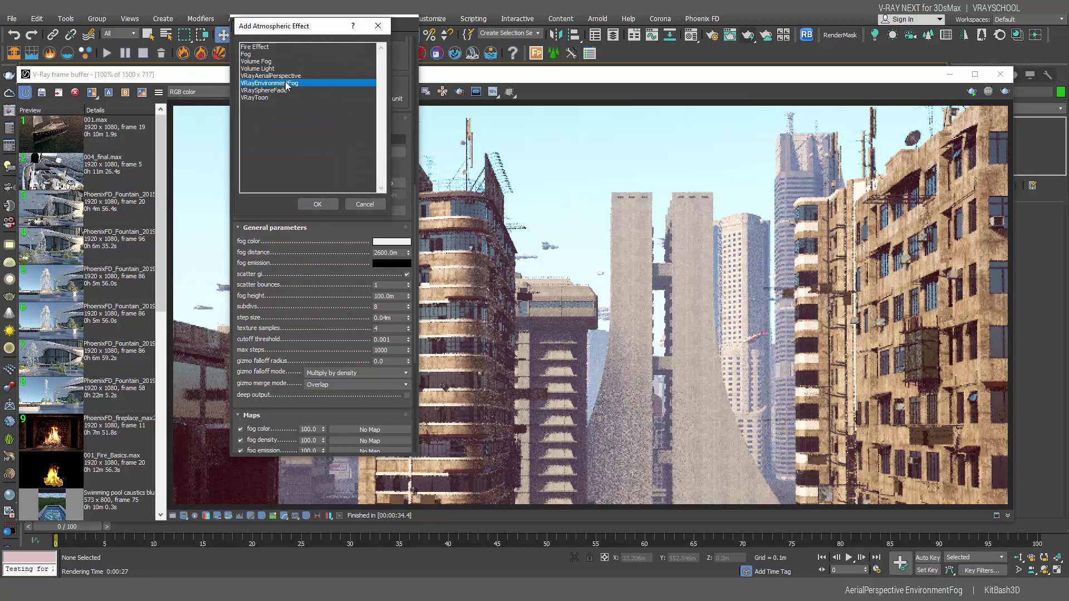
click(269, 210)
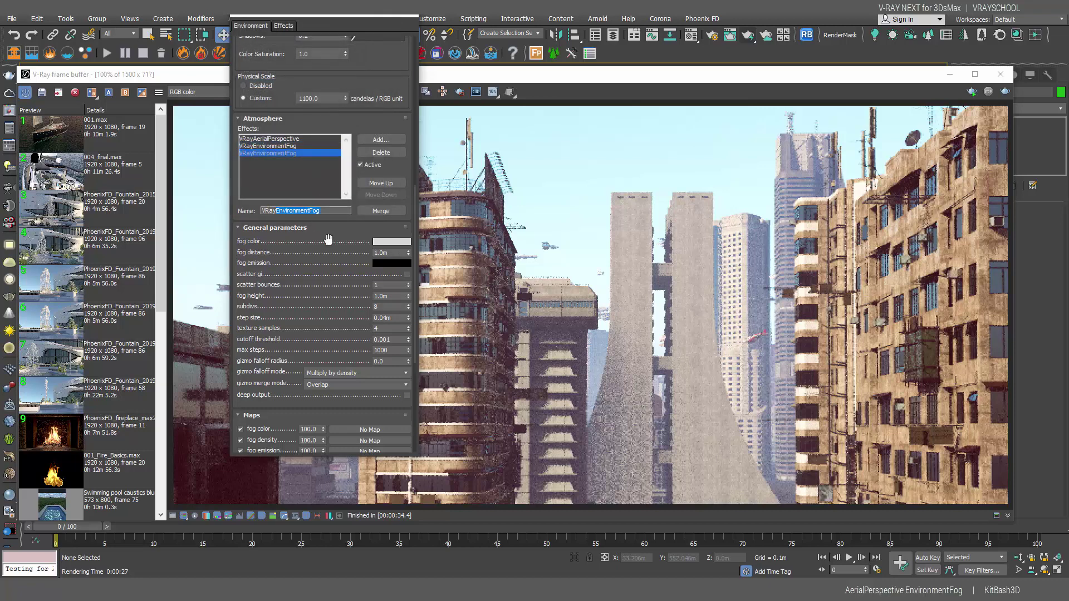
text(_Smog)
Rename the first environment fog VRayEnvironmentFog2 and show the VRayAerialPerspective parameters.
click(298, 146)
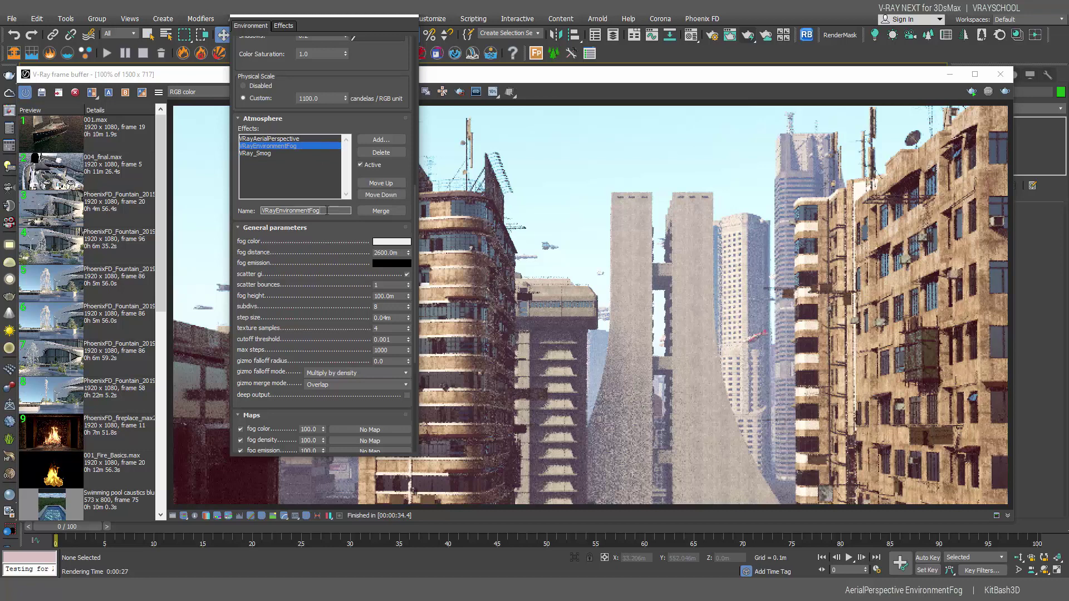
text(2)
click(297, 139)
scroll(368, 184, up, 5)
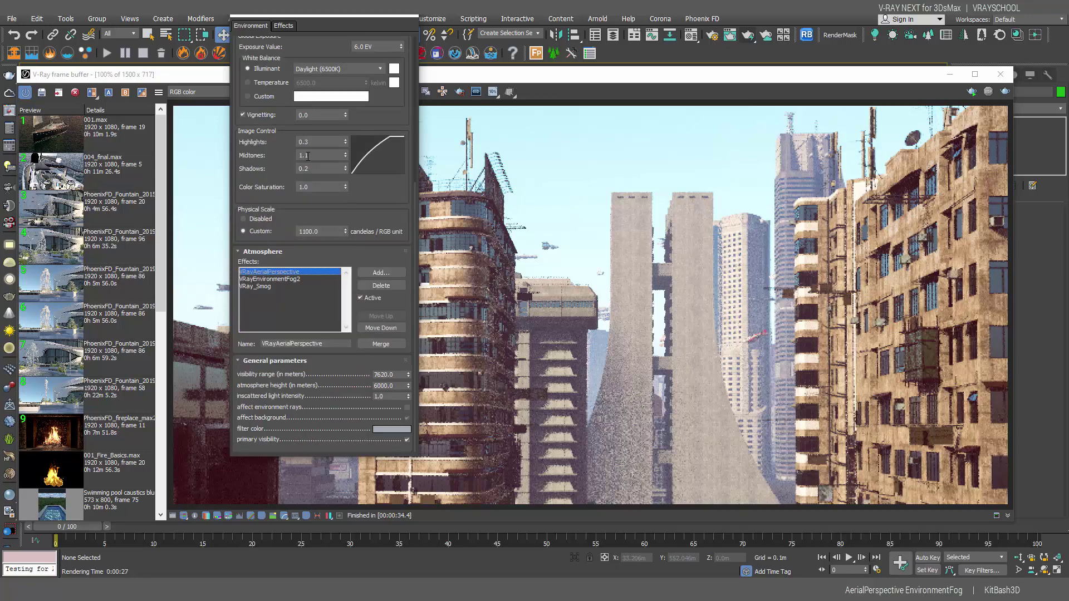
Select the VRay_Smog effect and set its fog color to a light grey with RGB 240.
click(270, 286)
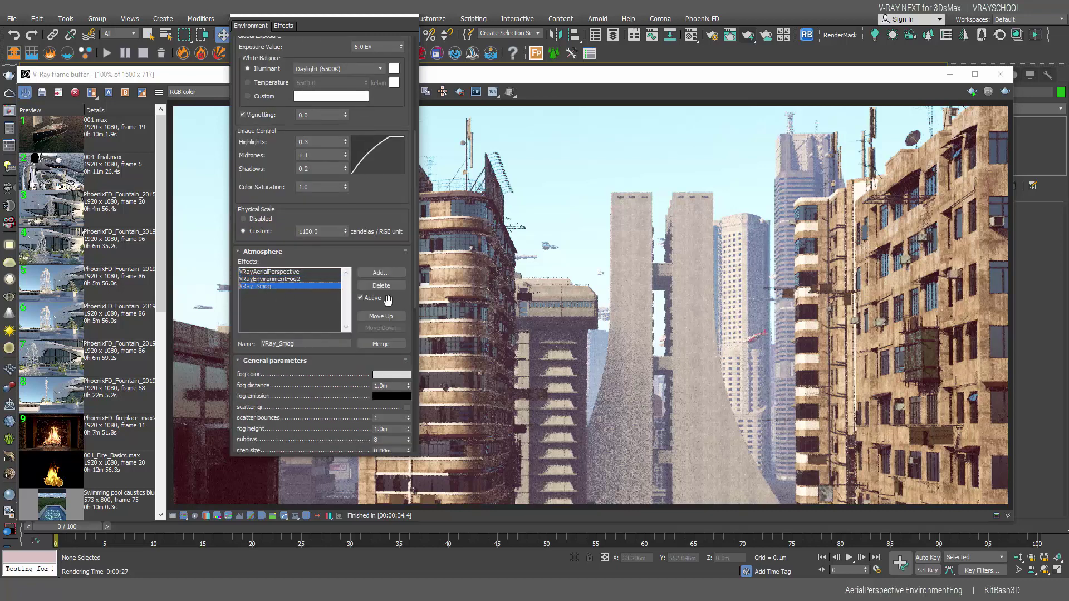
scroll(410, 331, down, 5)
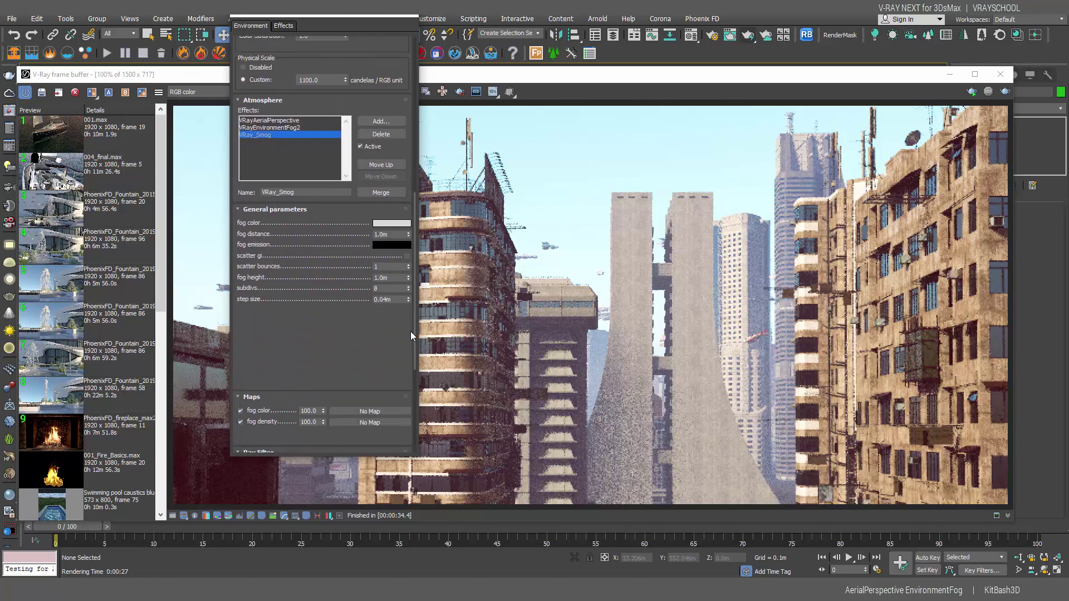
scroll(414, 345, down, 1)
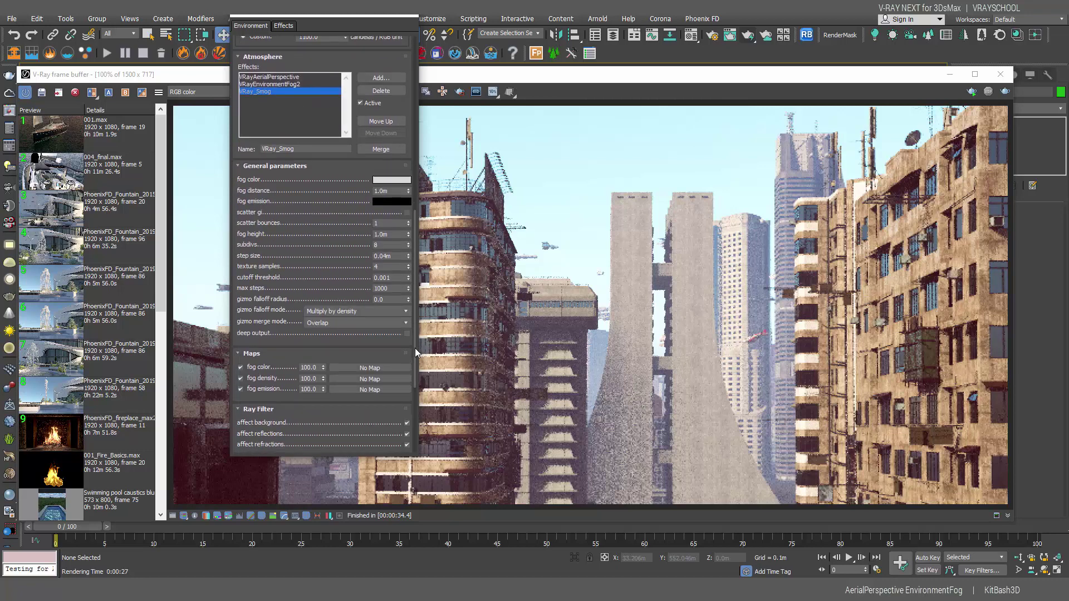
click(395, 179)
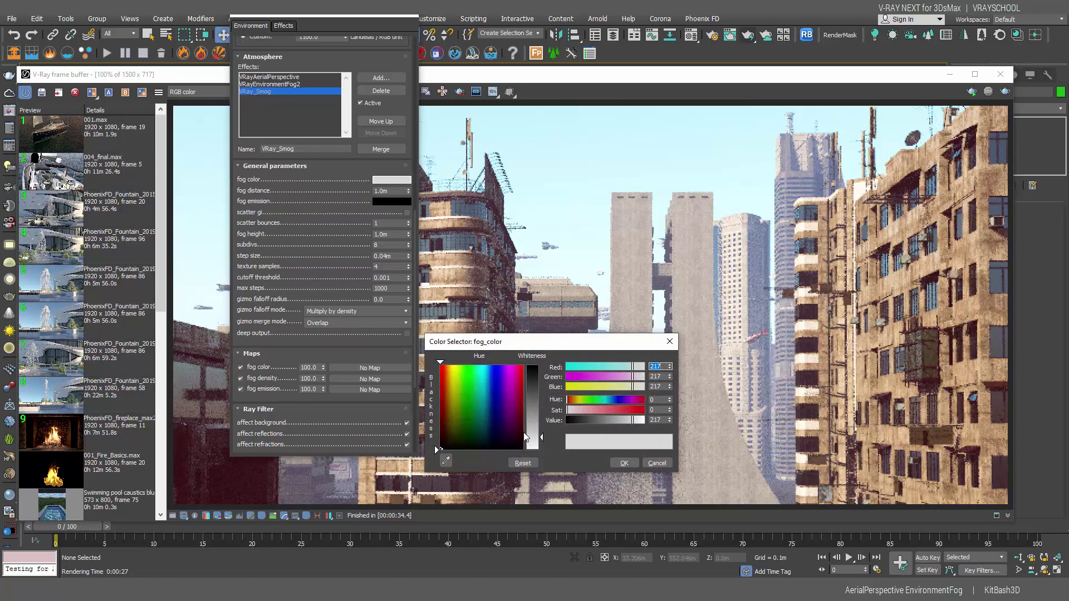
drag(541, 437, 541, 444)
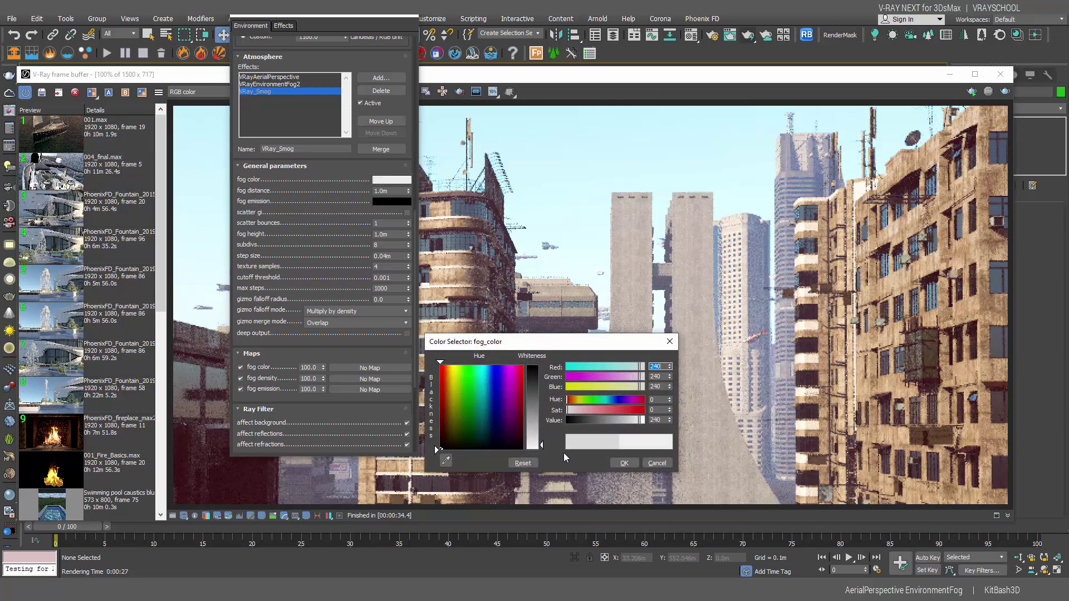
click(622, 463)
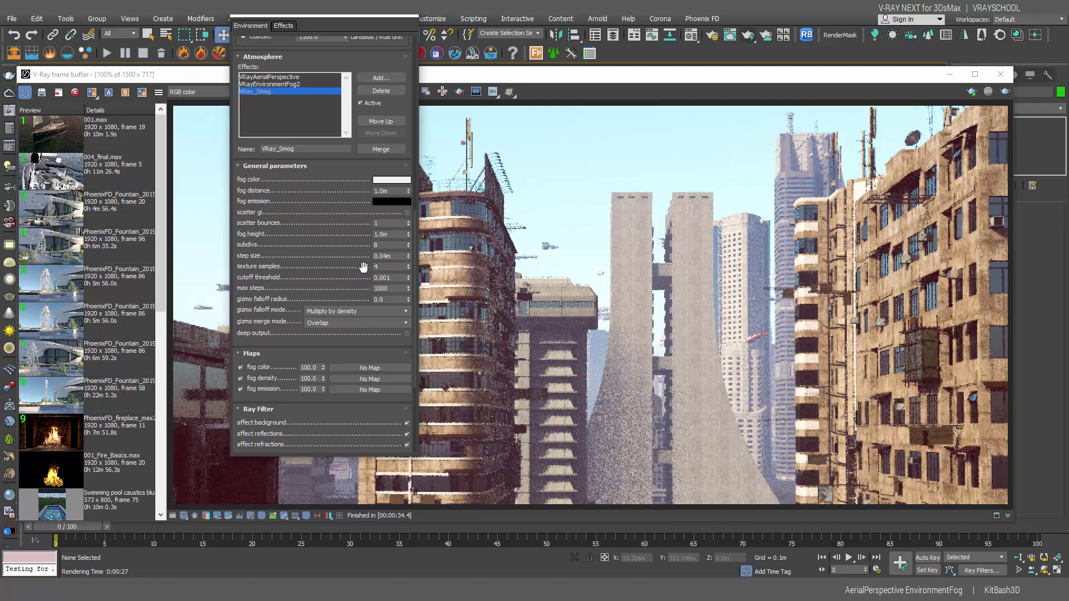
Set the VRay_Smog fog distance to 25 m, fog height to 17 m and step size to 50 m.
double_click(394, 191)
key(Return)
double_click(391, 235)
key(Return)
click(391, 246)
click(402, 256)
text(50)
key(Return)
click(385, 268)
Assign a Noise map to the smog's fog color and load that map into a Material Editor sample slot.
click(379, 368)
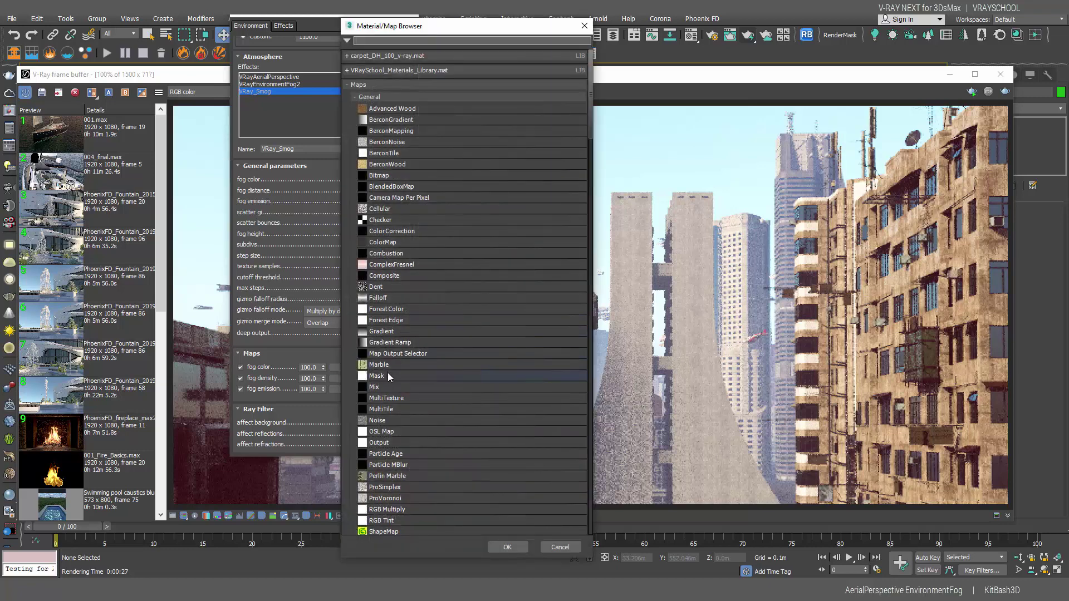
click(384, 421)
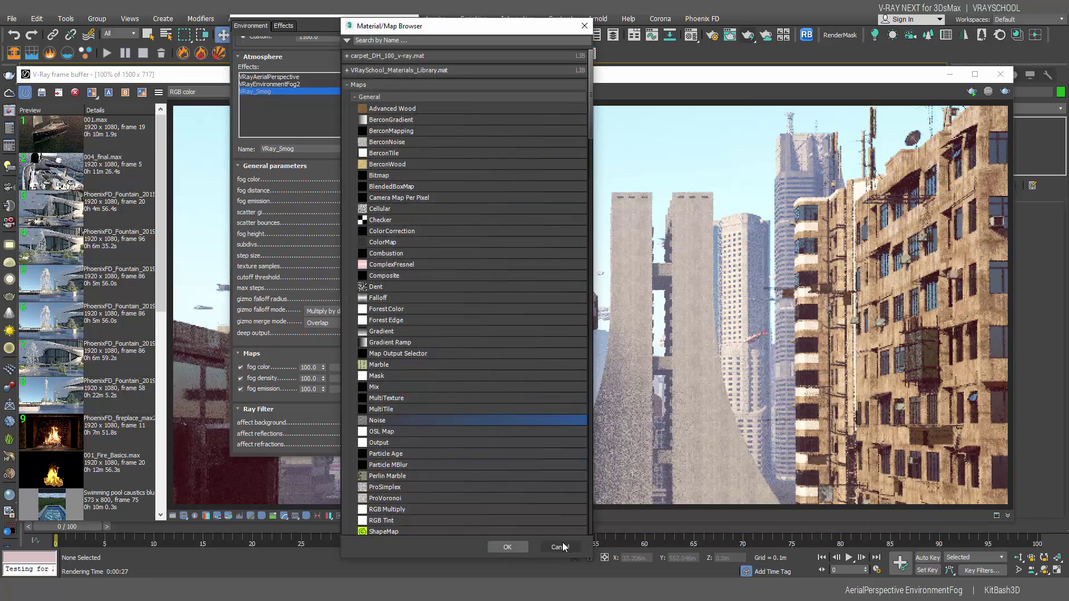
click(506, 547)
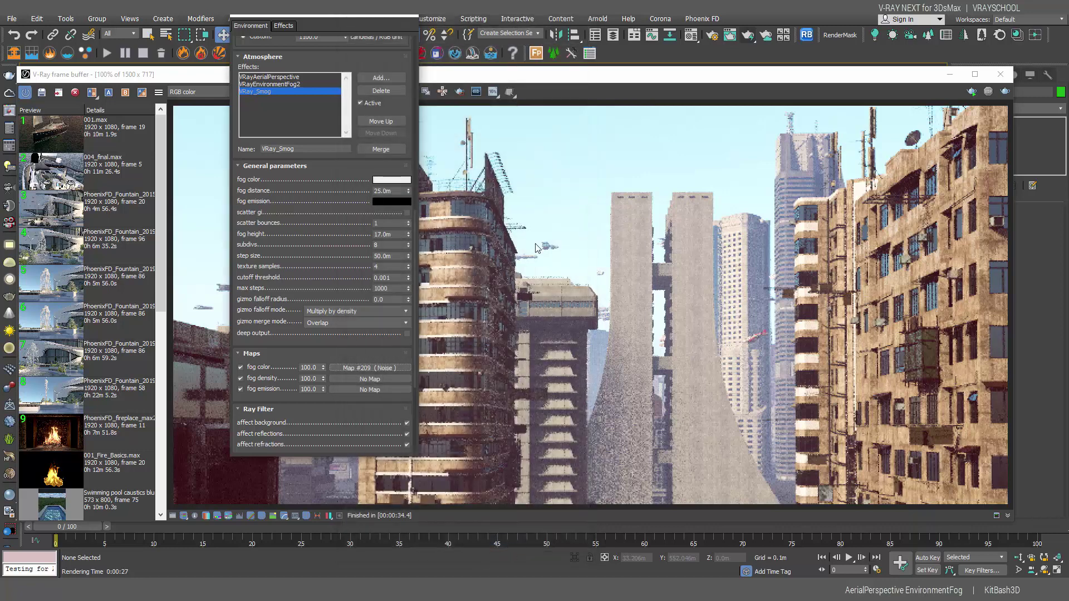
click(690, 35)
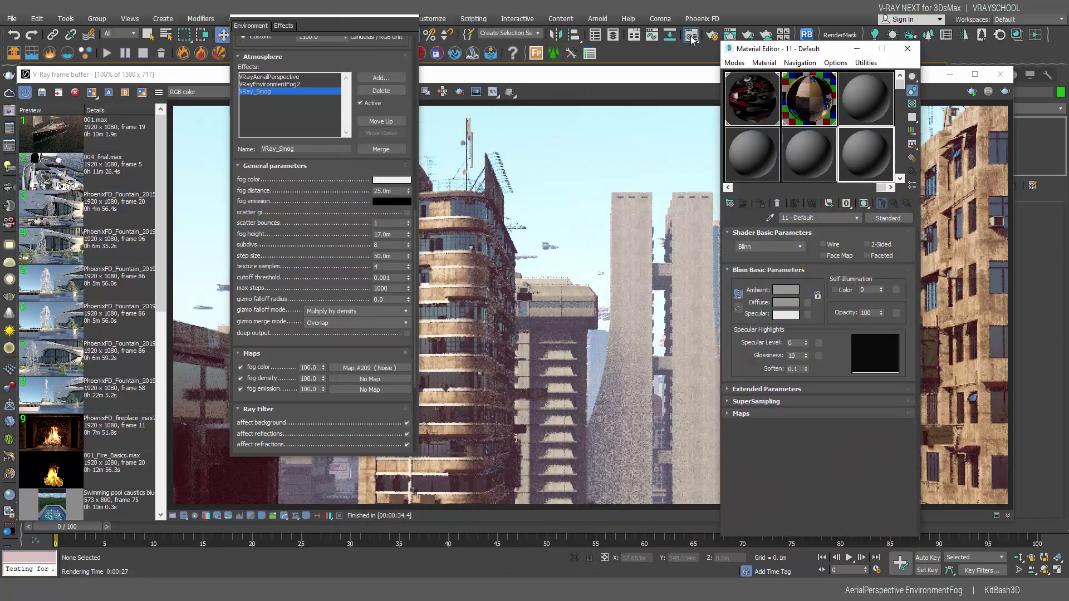
click(385, 369)
drag(386, 372, 785, 302)
click(796, 327)
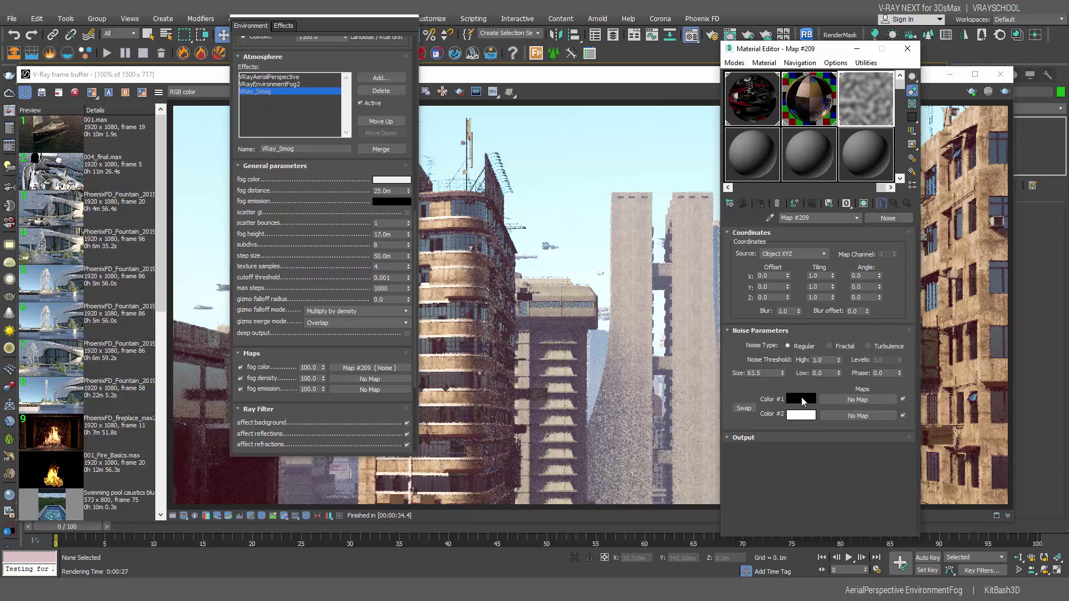
Swap the two colors of the fog color noise and set Color #2 to mid grey, value 166.
click(744, 408)
click(804, 418)
mouse_move(541, 426)
mouse_down()
mouse_move(541, 380)
mouse_move(541, 420)
mouse_up()
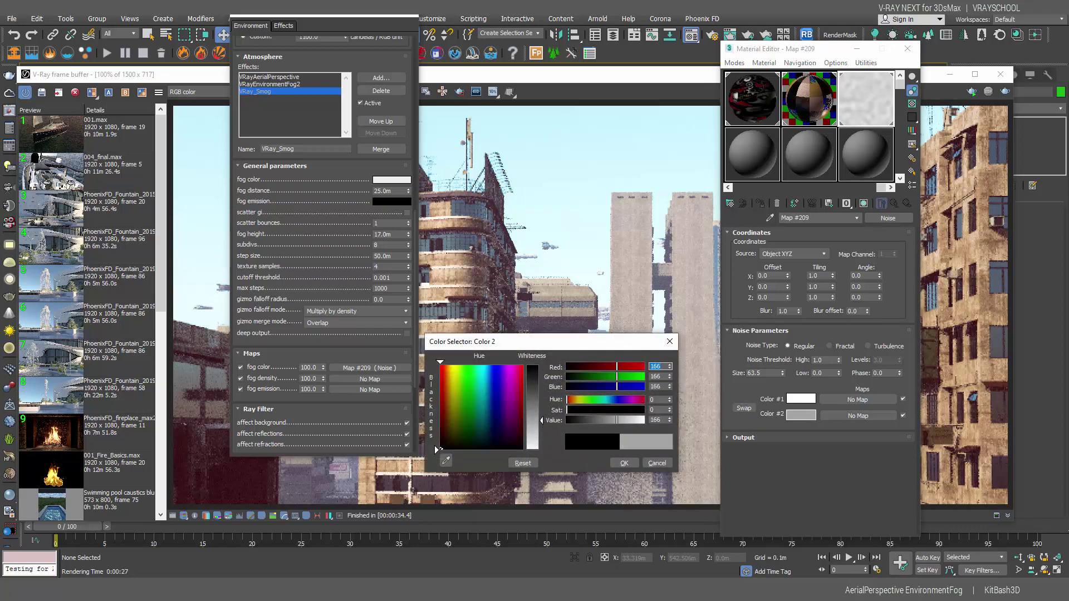
click(624, 463)
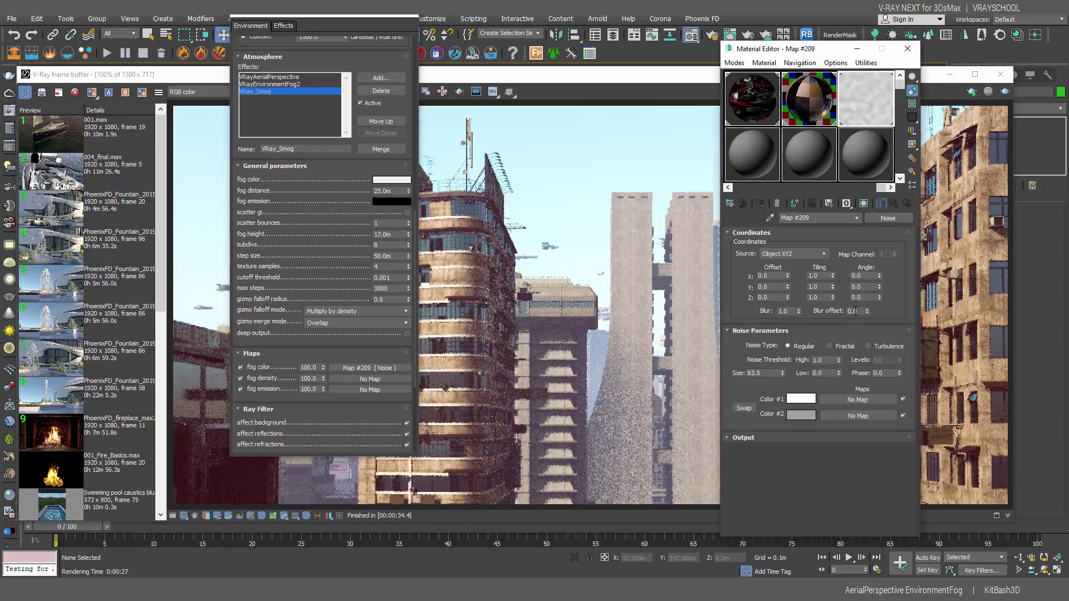
Set the fog color noise to World XYZ coordinates and Fractal type, with levels 10 and phase 1.41.
click(793, 256)
click(783, 268)
click(830, 346)
double_click(887, 360)
text(10)
key(Return)
key(Tab)
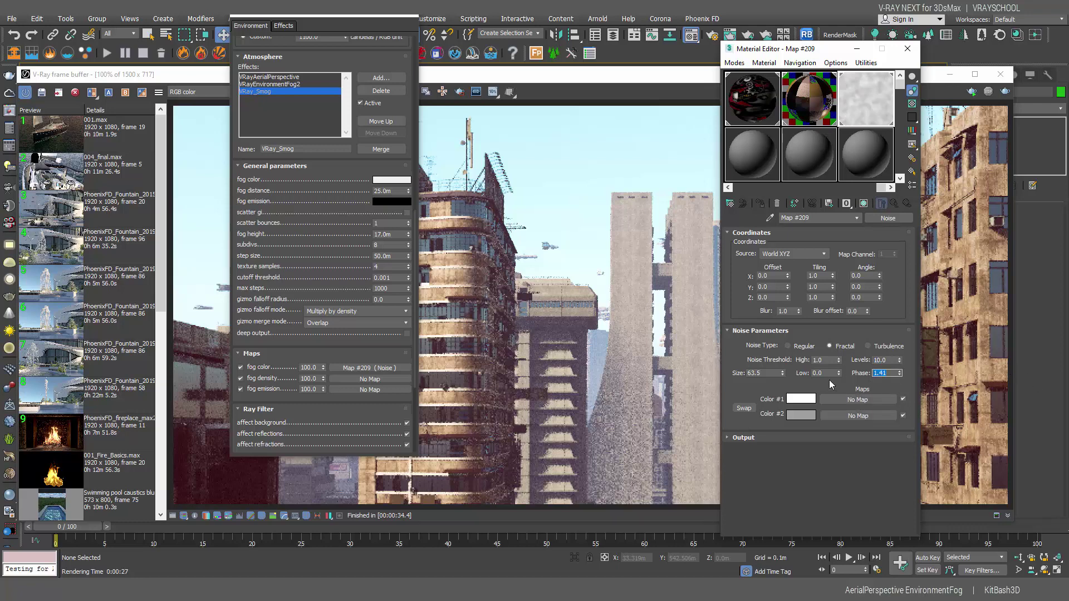
Set the fog color noise threshold to high 0.43 and low 0.4, and its size to 120.
double_click(831, 360)
text(.43)
key(Return)
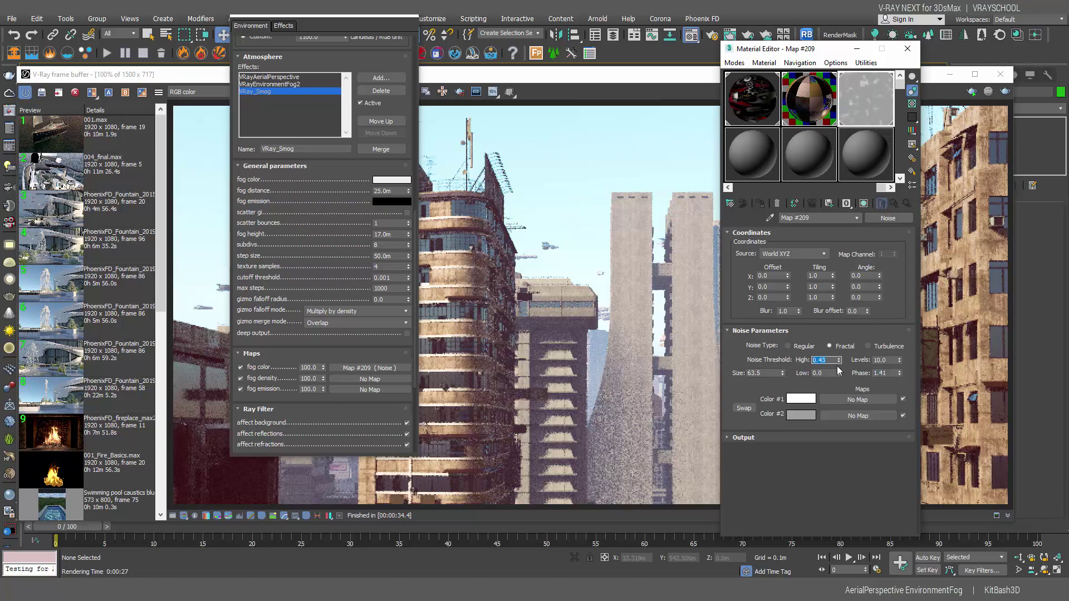
key(Tab)
text(.4)
key(Return)
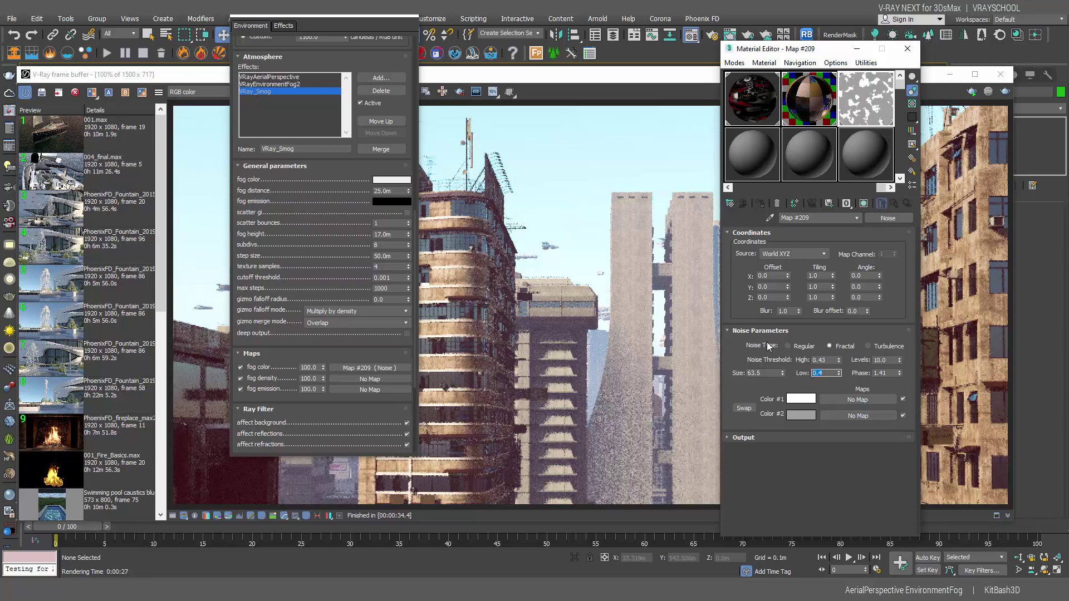
double_click(763, 373)
text(120)
key(Return)
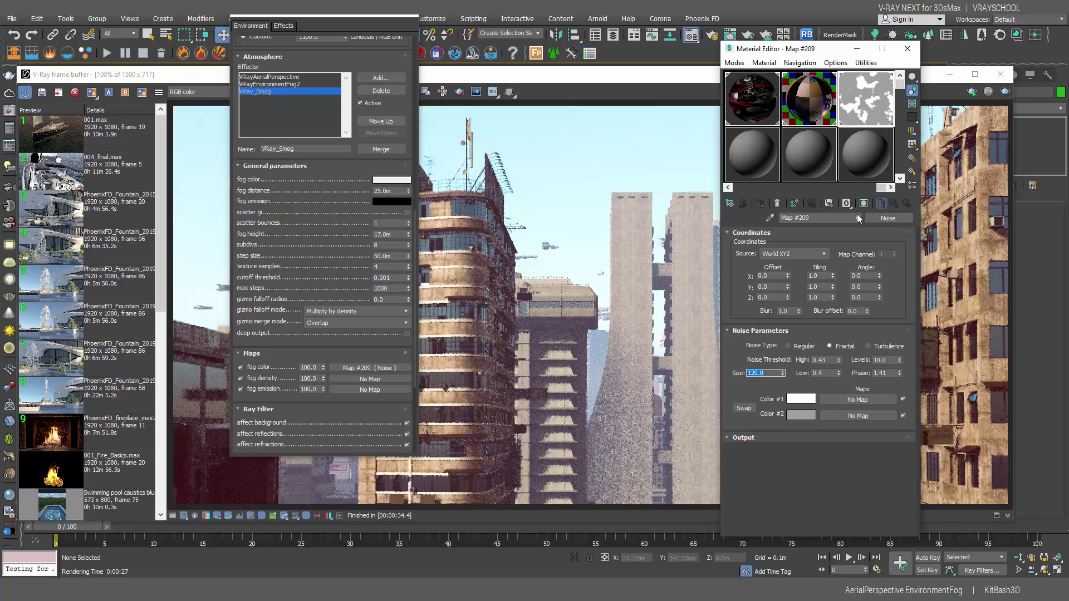
Assign a second Noise map to the smog's fog density and load it into an empty Material Editor slot.
click(403, 383)
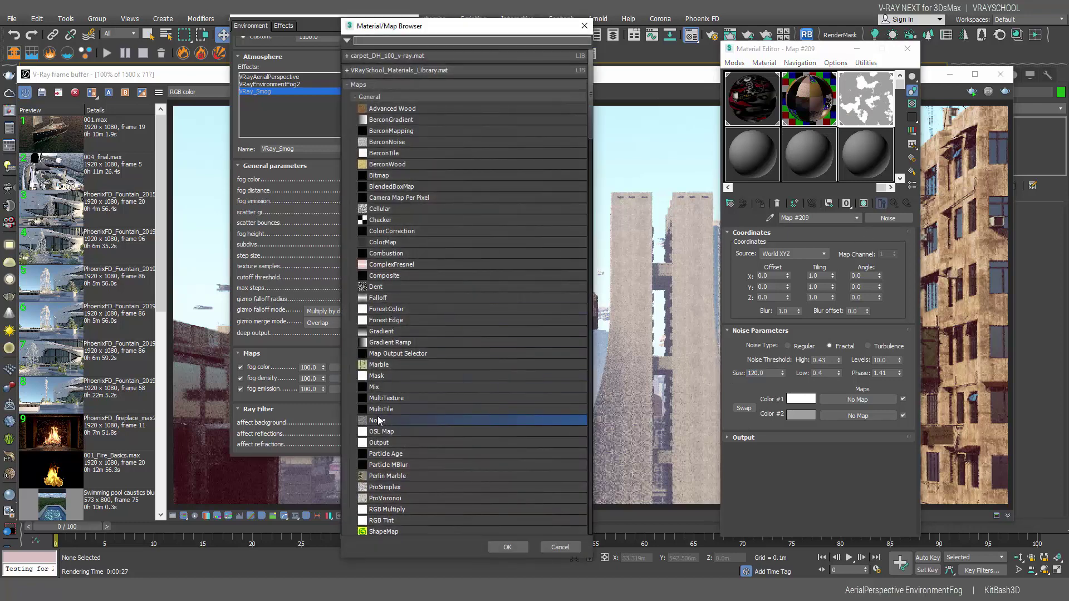
double_click(378, 417)
drag(388, 379, 875, 164)
click(796, 327)
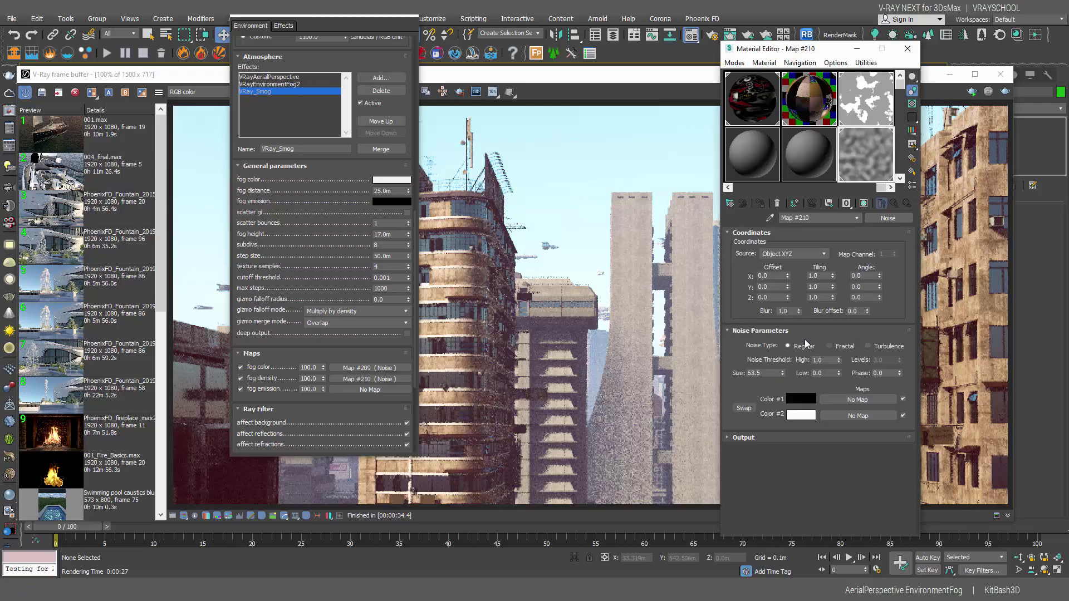
Set the fog density noise size to 500 and its noise type to Fractal.
double_click(770, 372)
text(53.5)
key(Return)
text(500)
key(Return)
double_click(831, 359)
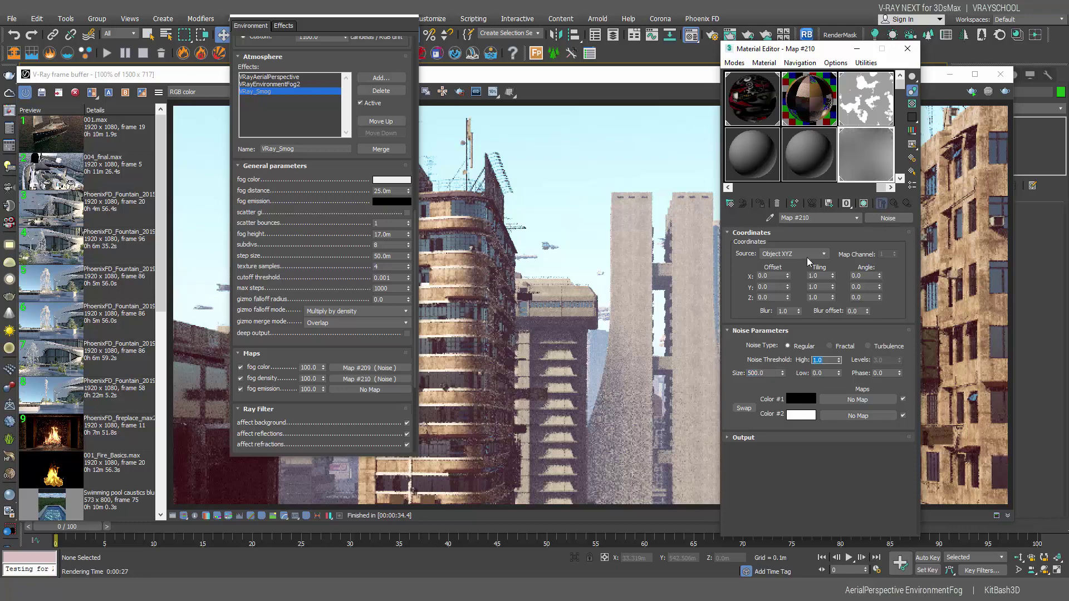
click(830, 346)
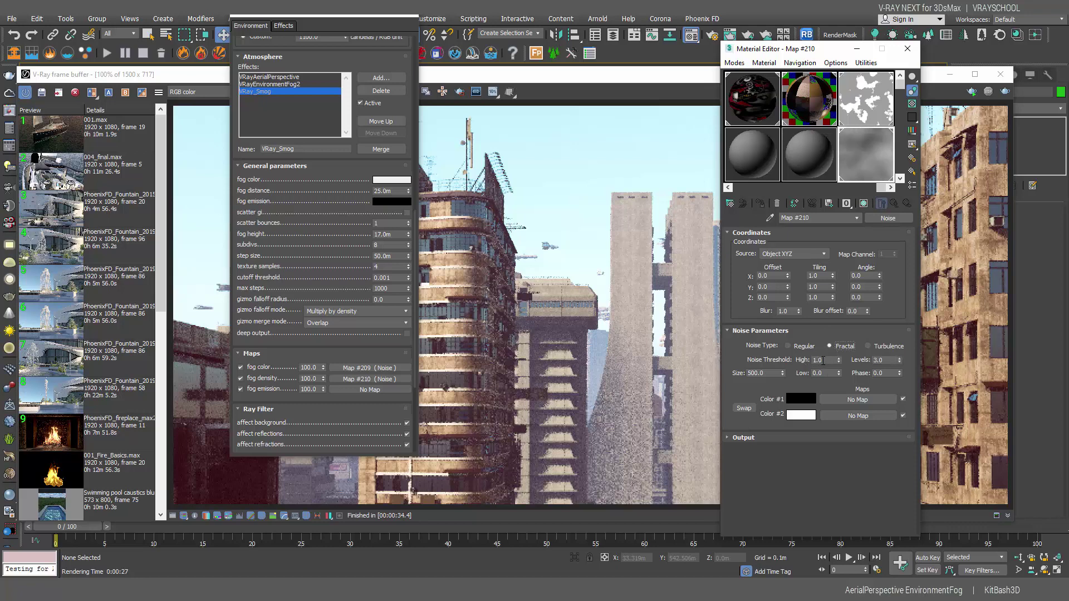
Set the fog density noise threshold to high 0.47 and low 0.4.
double_click(829, 360)
key(BackSpace)
text(.47)
key(Return)
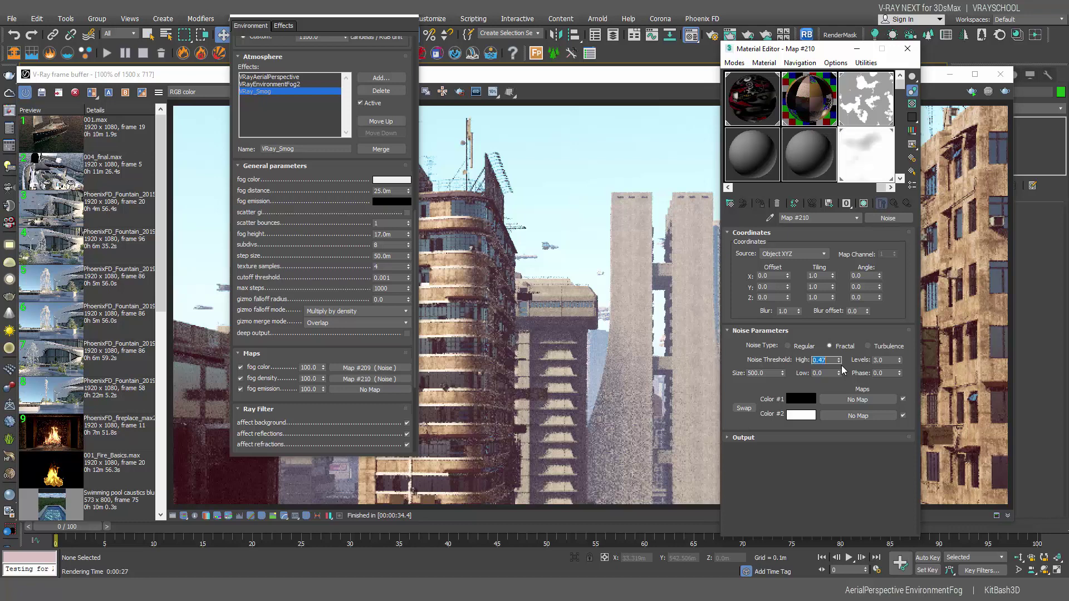
key(Tab)
text(.4)
key(Return)
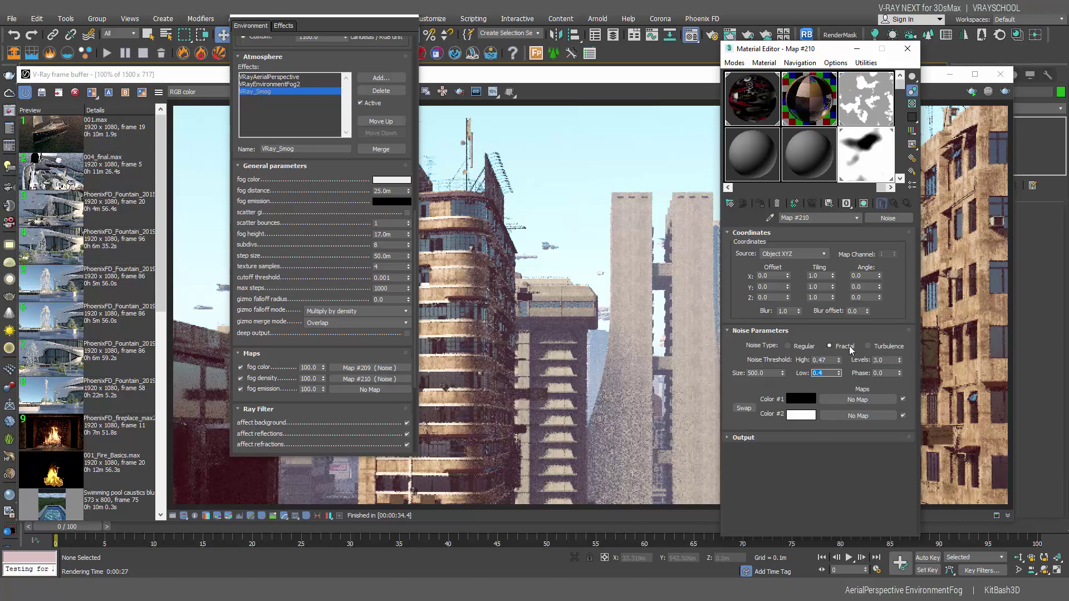
Set the fog density noise levels to 10 and swap its two colors.
key(Tab)
text(10)
key(Return)
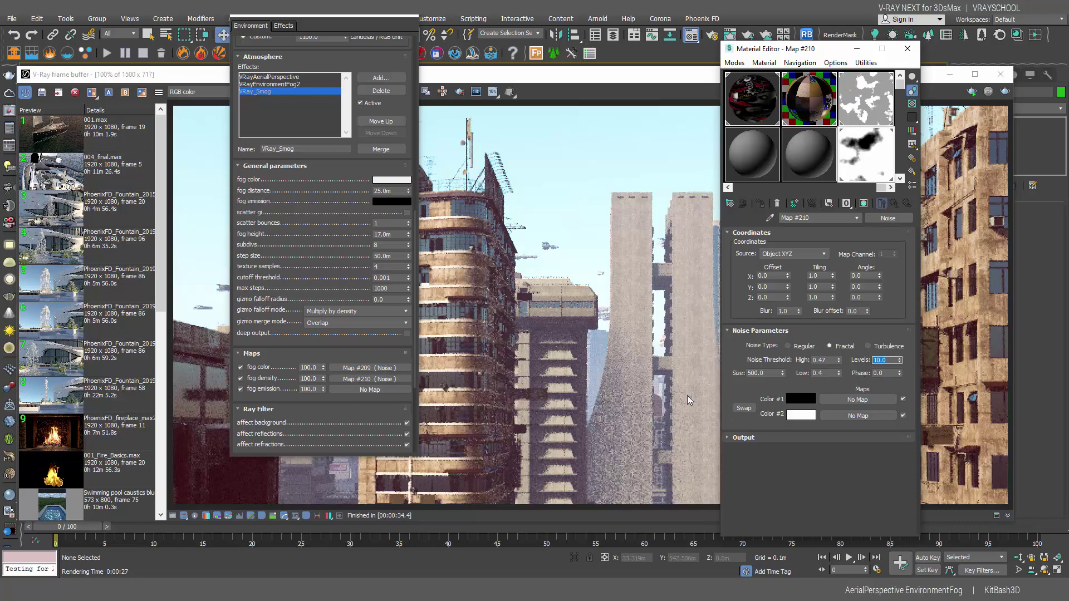
click(743, 409)
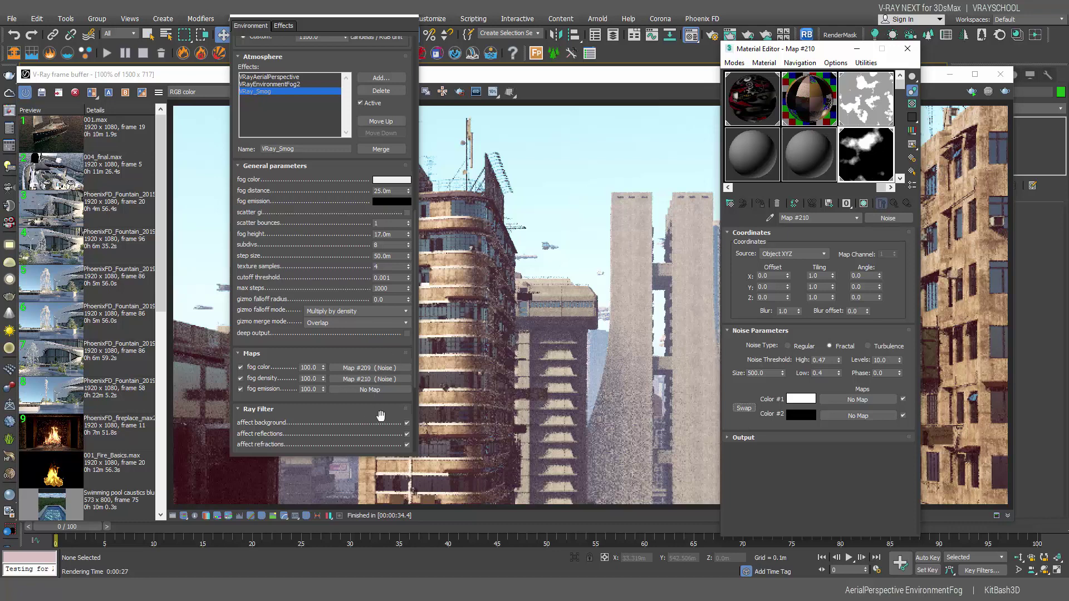
Start rendering the view with the noise-driven smog layer.
scroll(380, 416, down, 5)
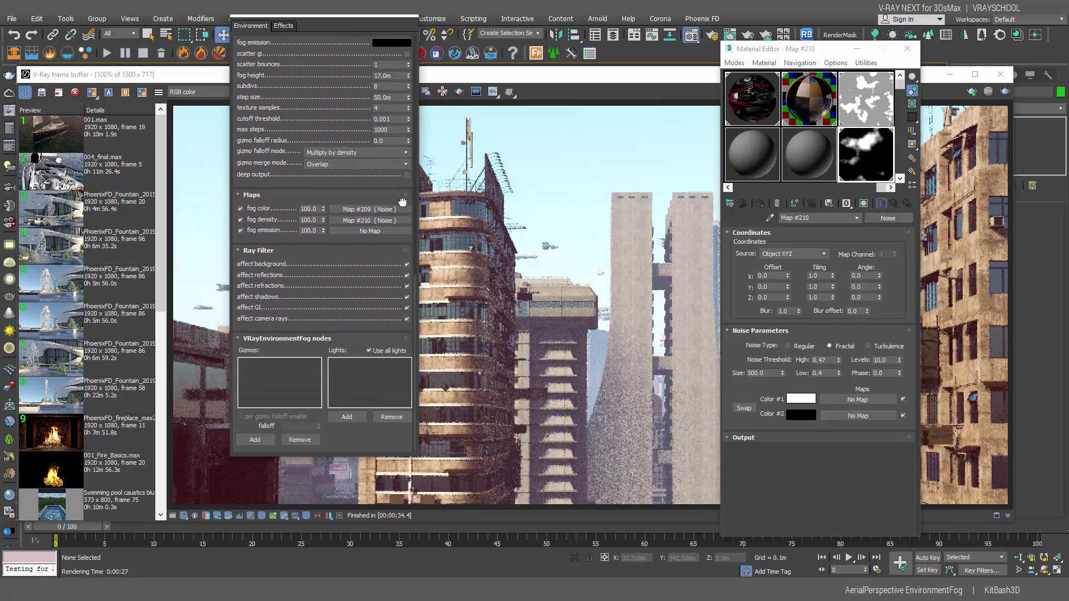
scroll(401, 201, up, 8)
key(shift+q)
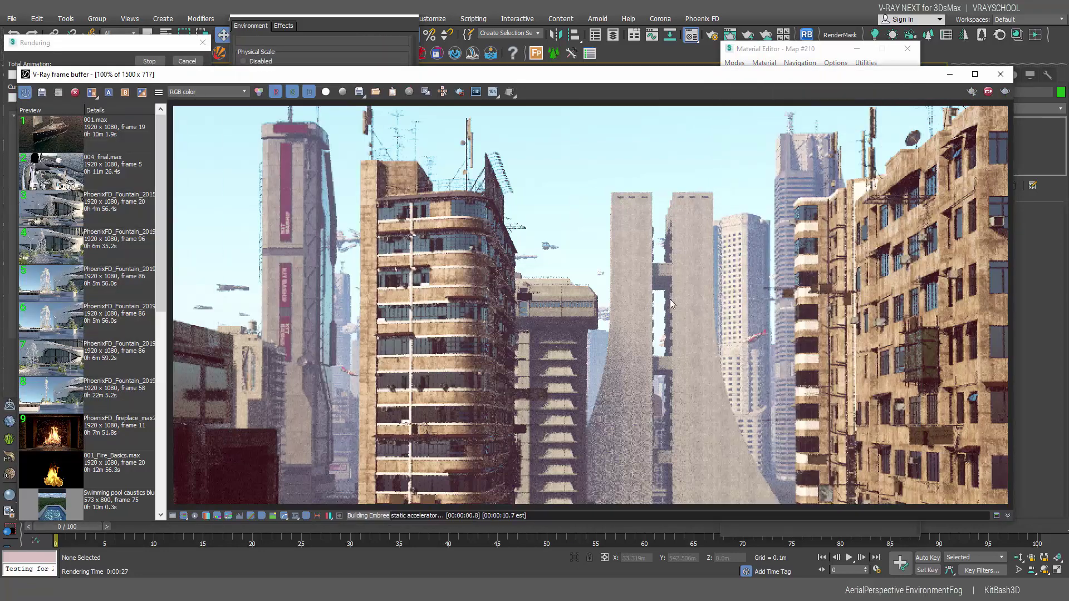